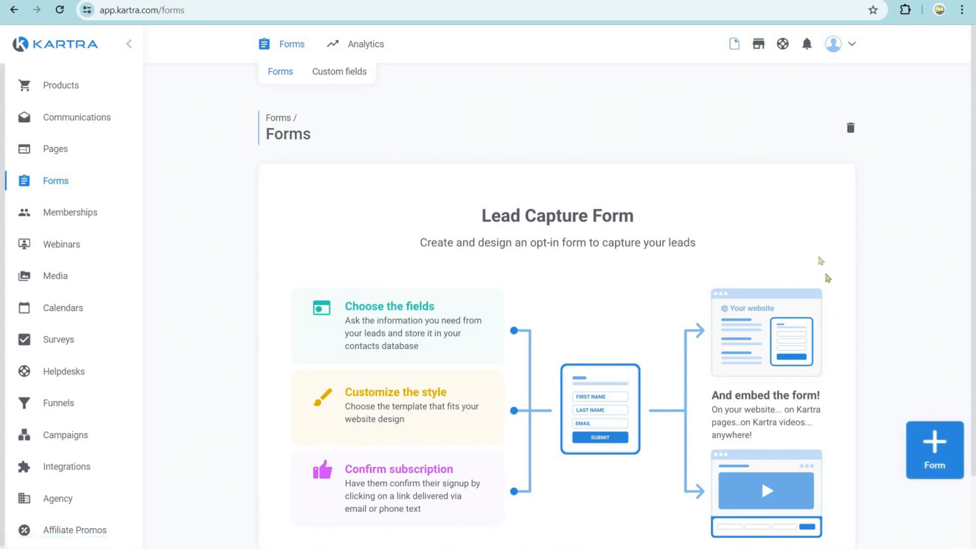
Create a new opt-in form named Marketing Island Example.
left_click(936, 452)
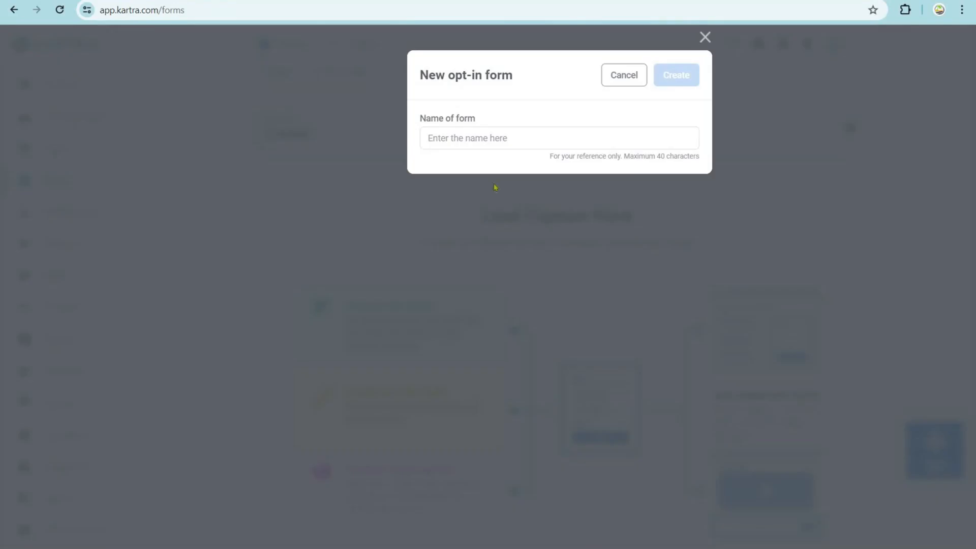
left_click(462, 141)
type("Marketing Island Example")
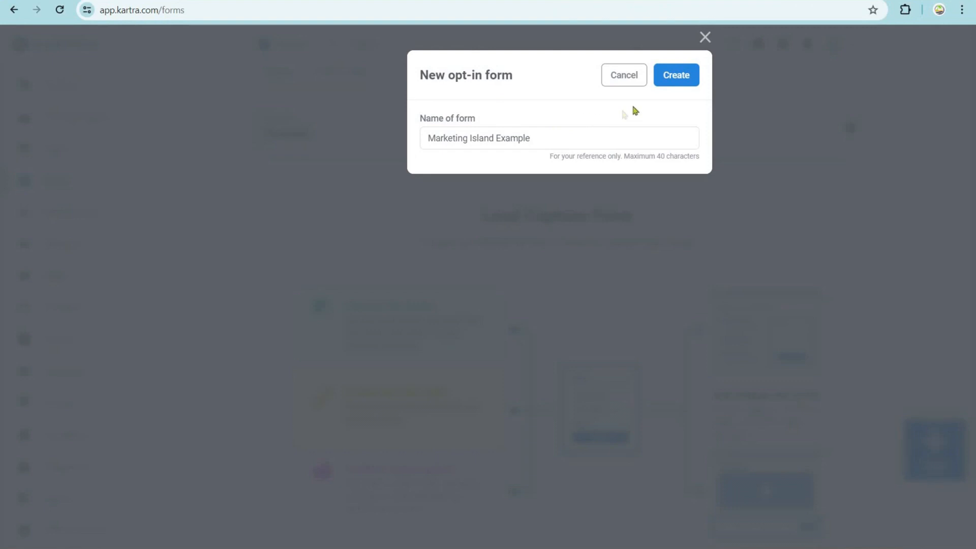
left_click(666, 83)
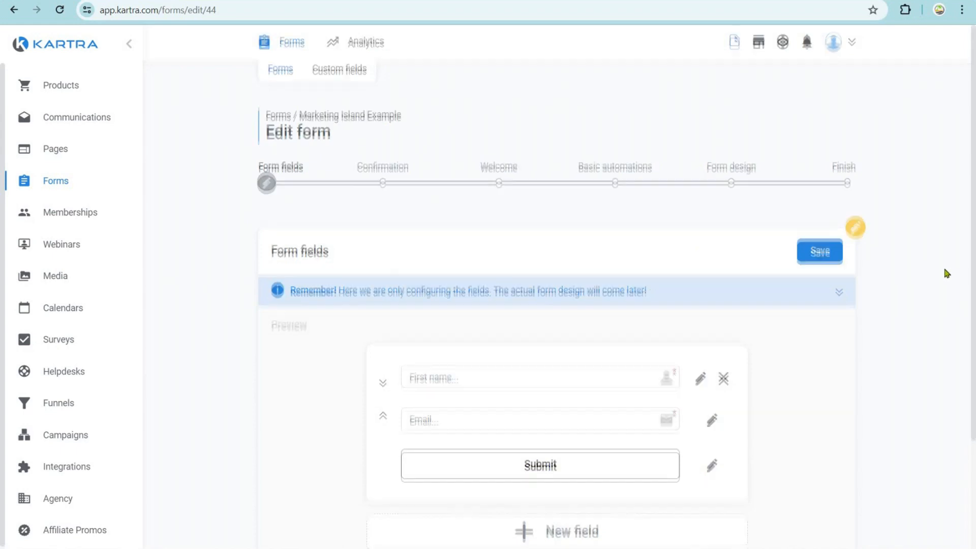
Remove the first name field, set the submit button text to "Click Here To Continue", and save the form fields.
scroll(945, 273, "down", 1)
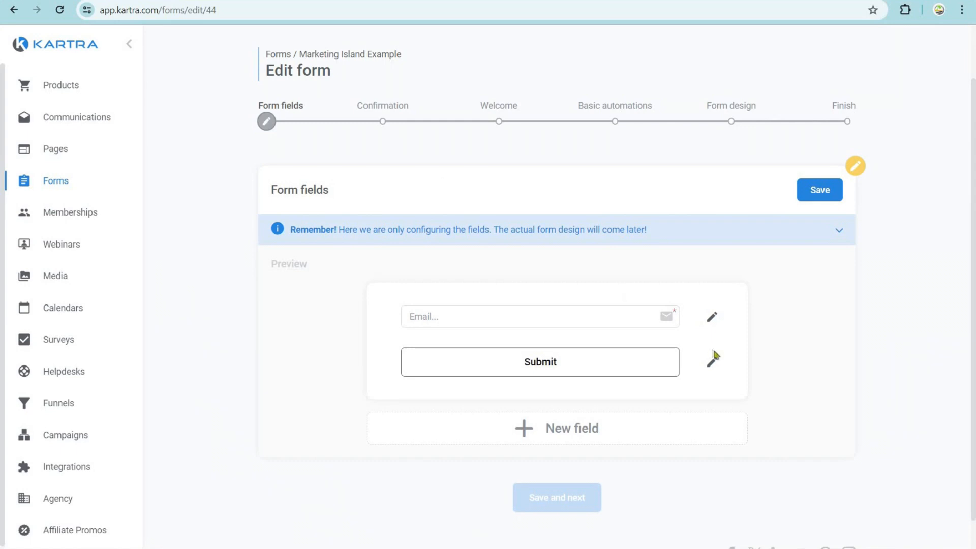
left_click(711, 363)
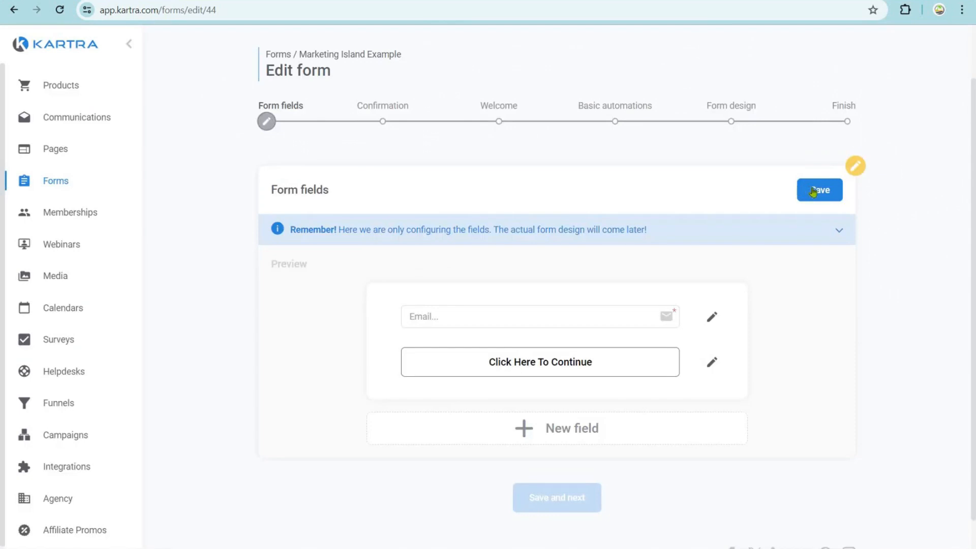
left_click(814, 190)
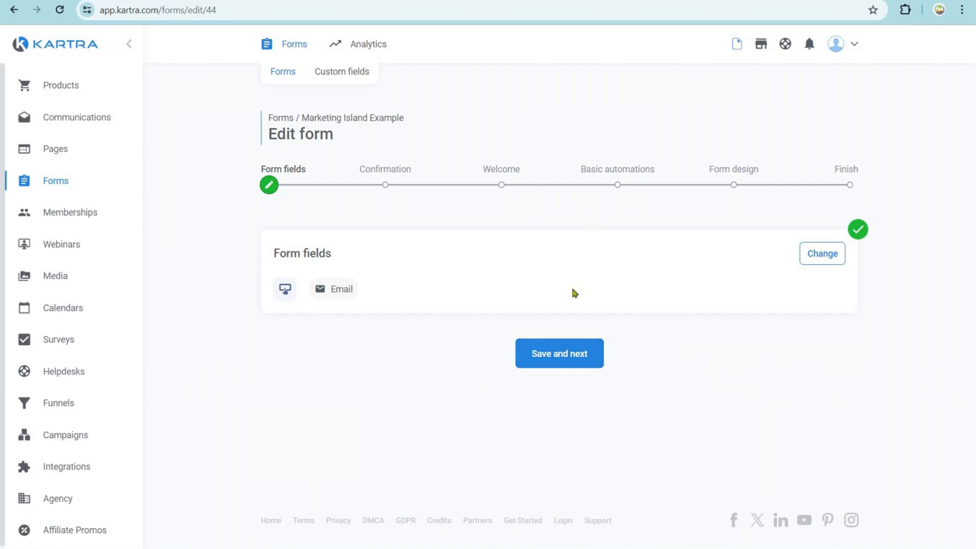
left_click(557, 356)
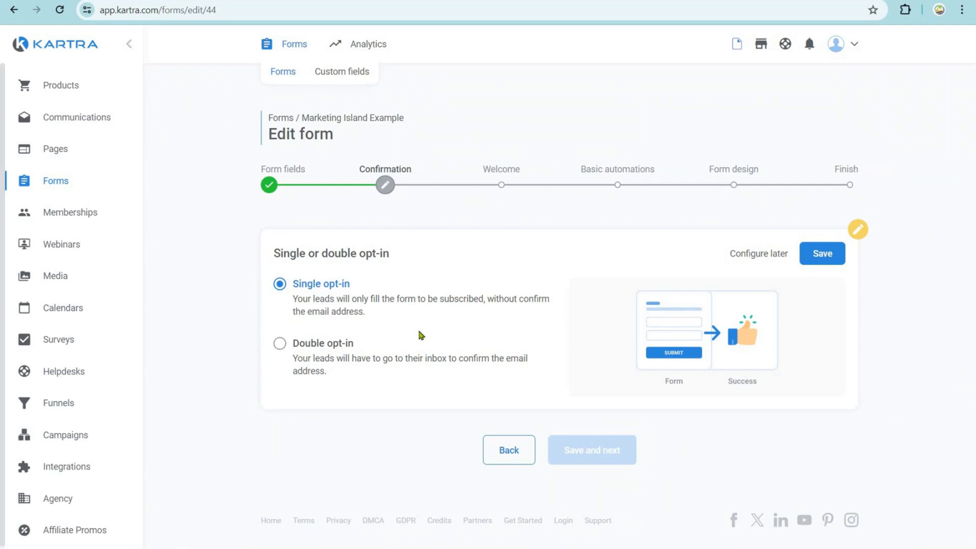
Save single opt-in, leave the success page to configure later, and continue without a welcome message.
left_click(817, 265)
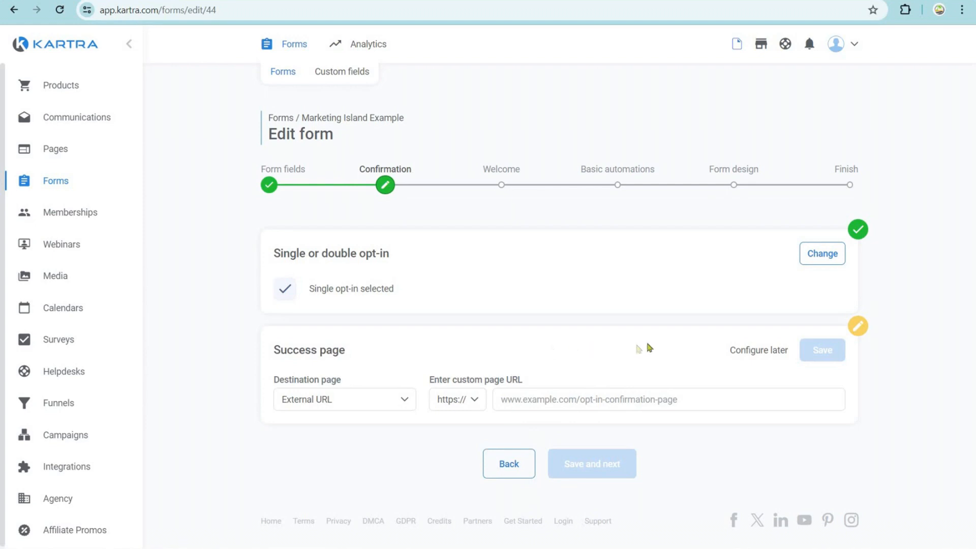
left_click(755, 349)
left_click(611, 449)
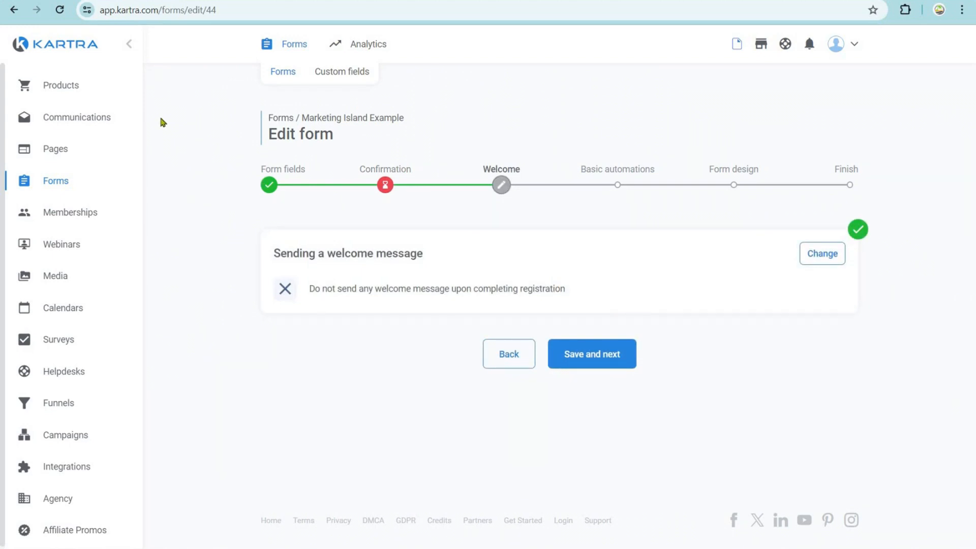
left_click(599, 354)
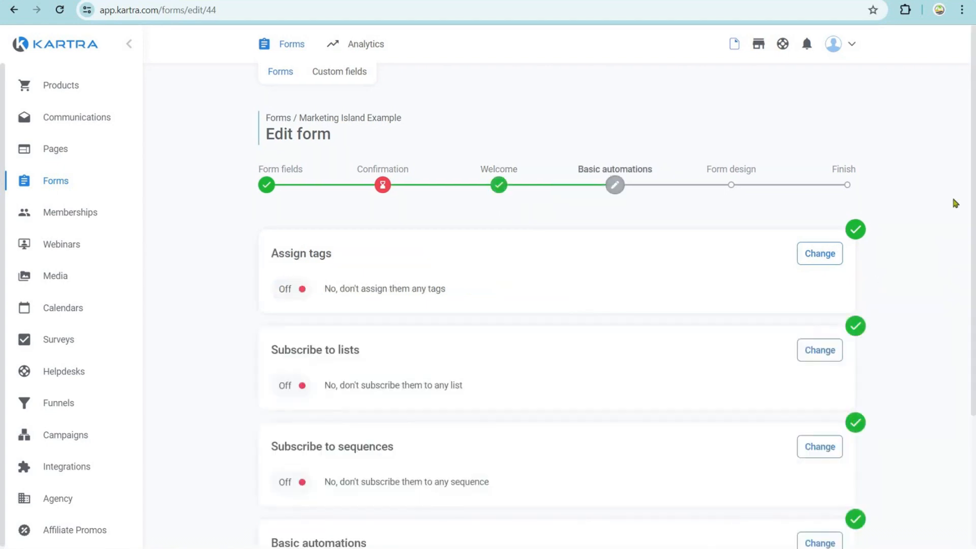
scroll(952, 194, "down", 1)
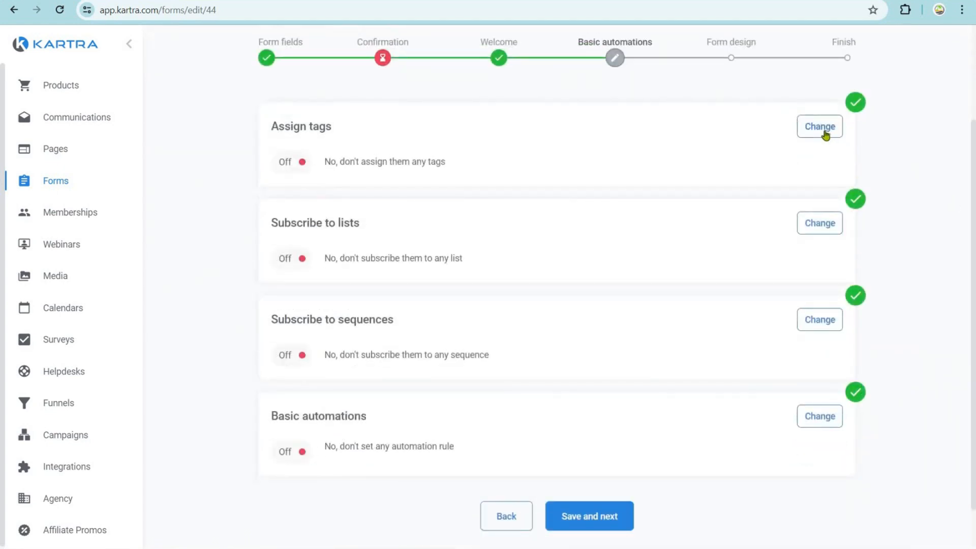
left_click(819, 127)
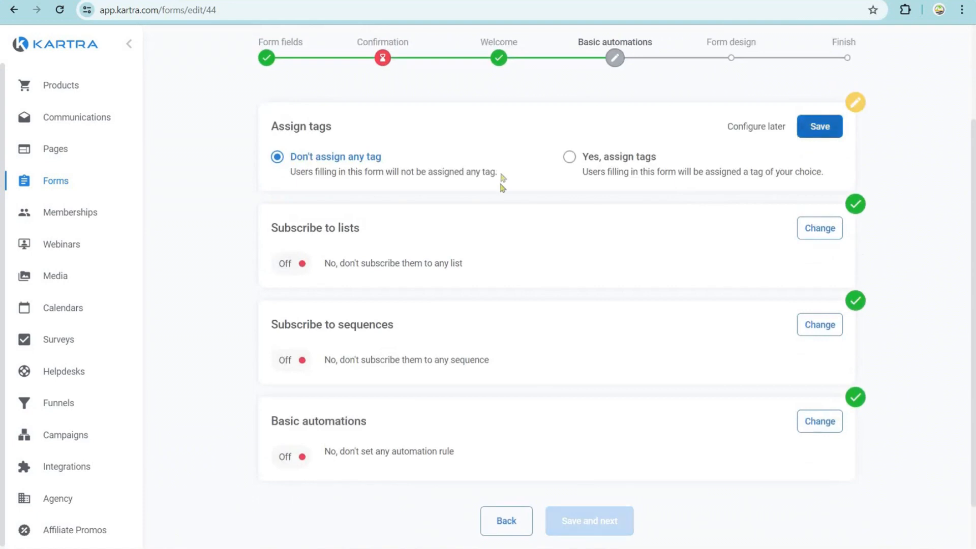
left_click(567, 158)
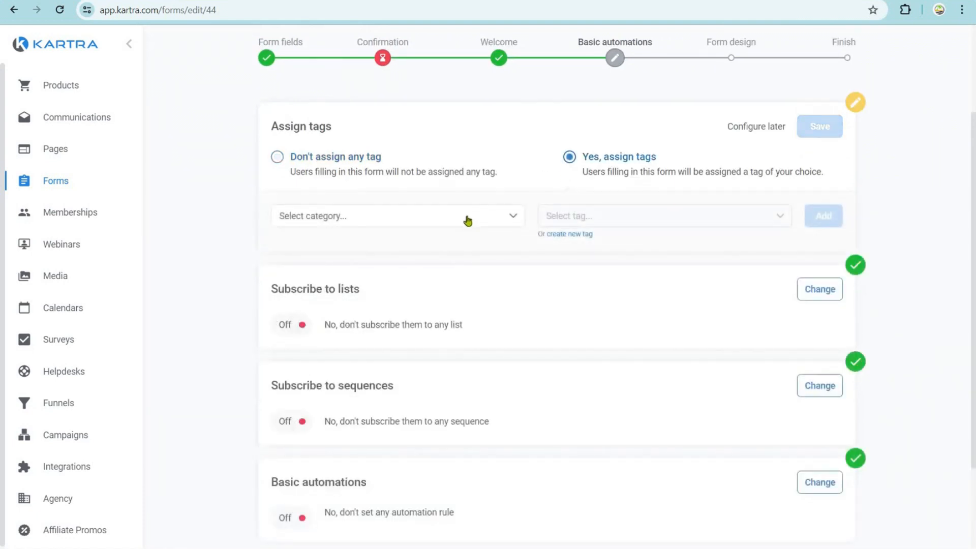
left_click(447, 222)
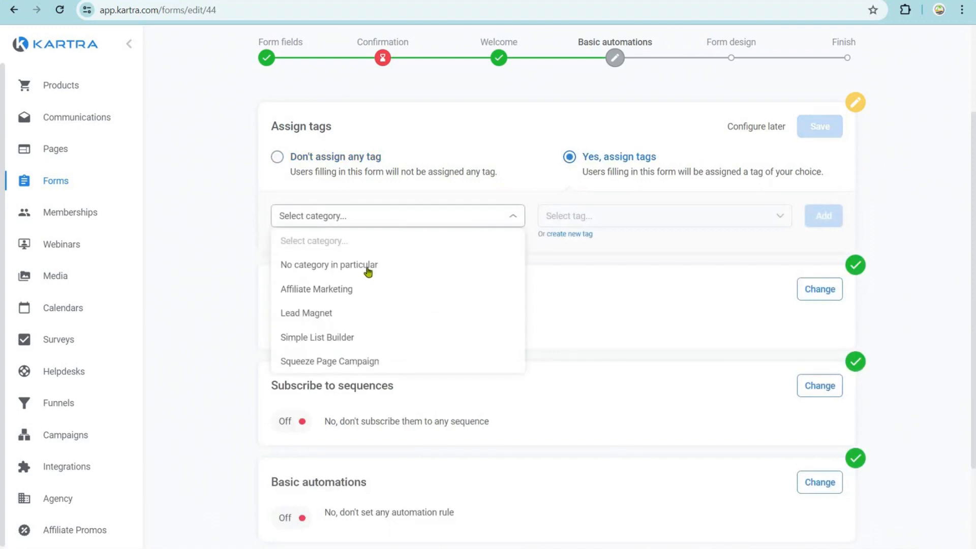
left_click(337, 270)
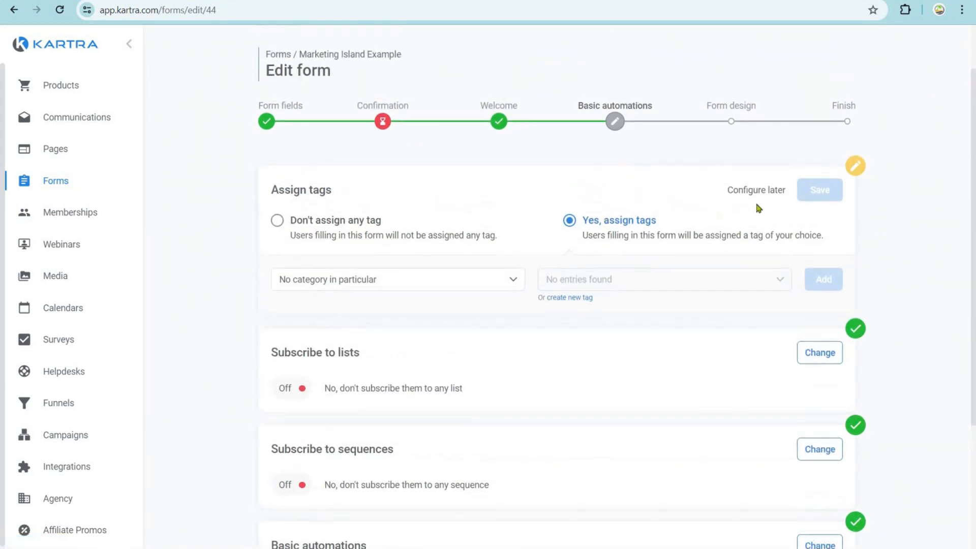
left_click(820, 192)
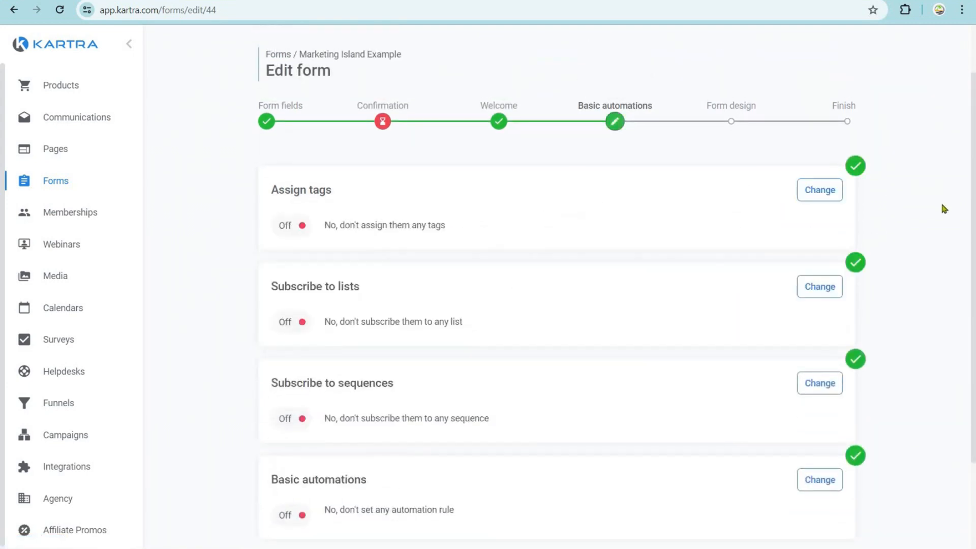
Subscribe leads to a new list named Marketing Island with the public description Marketing Island, and save the list subscription.
scroll(939, 200, "down", 2)
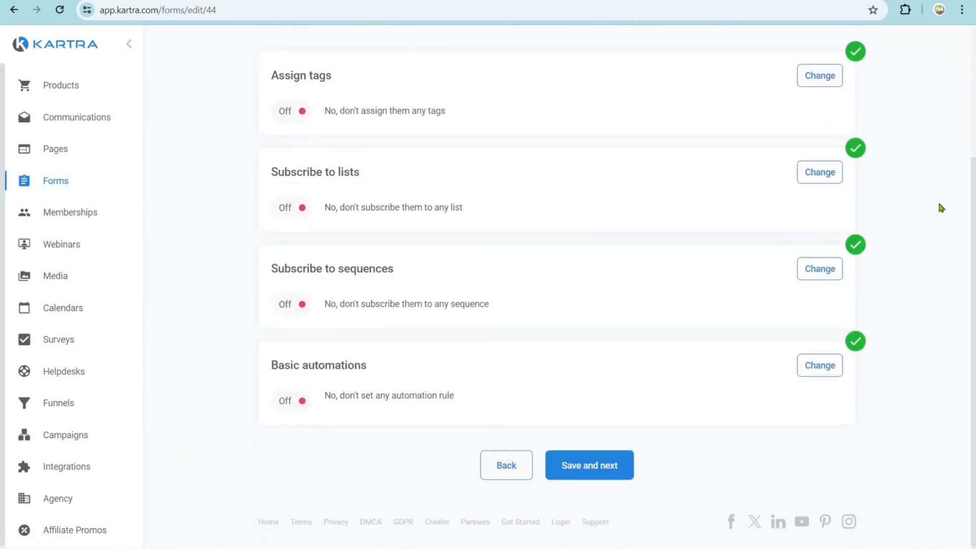
left_click(815, 175)
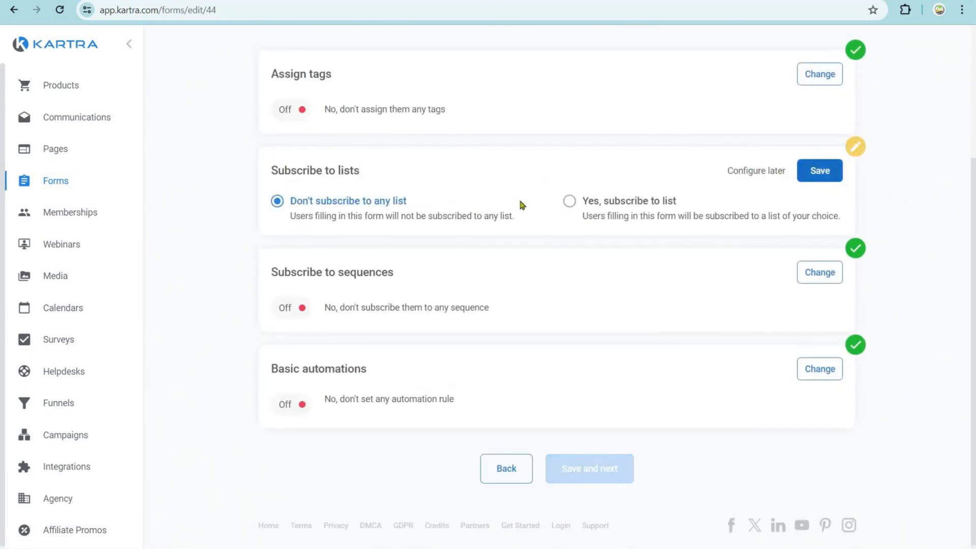
left_click(568, 203)
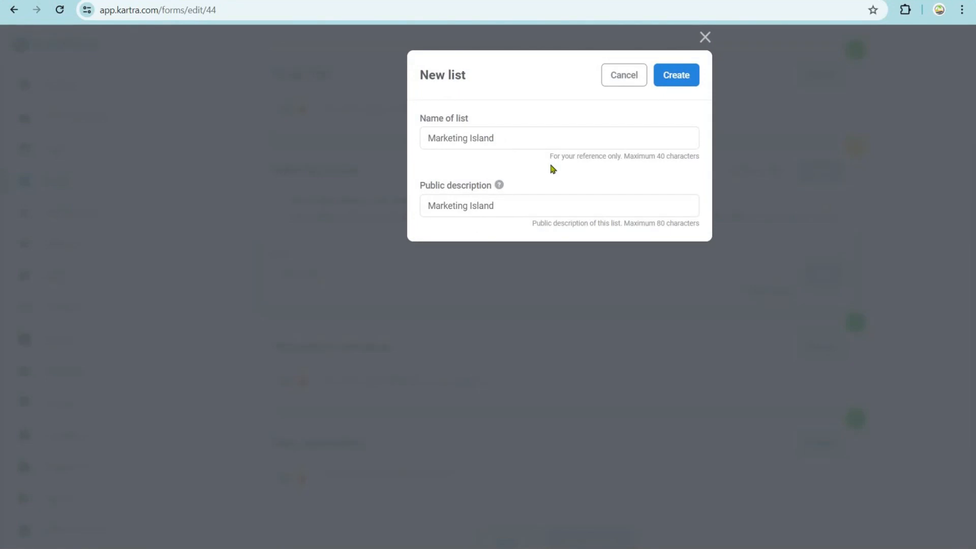
left_click(682, 78)
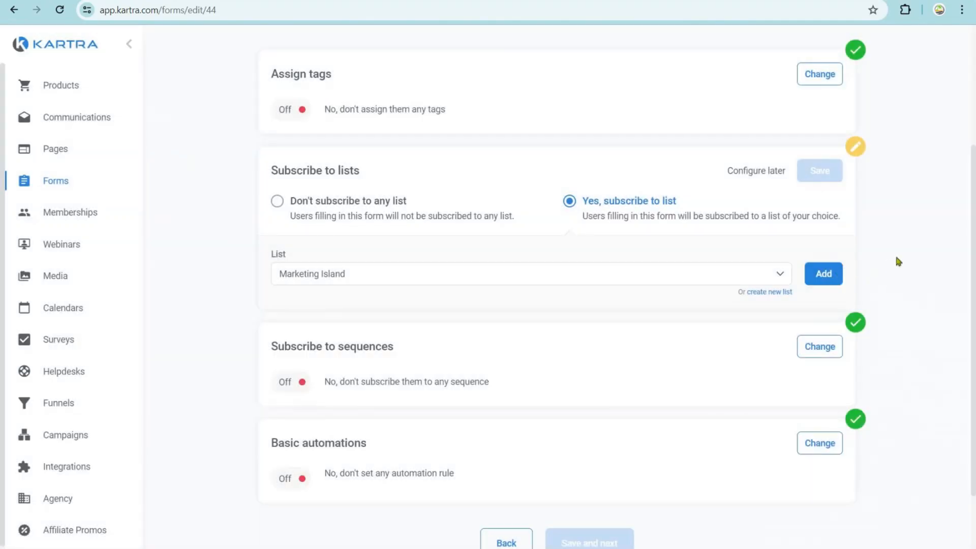
left_click(826, 175)
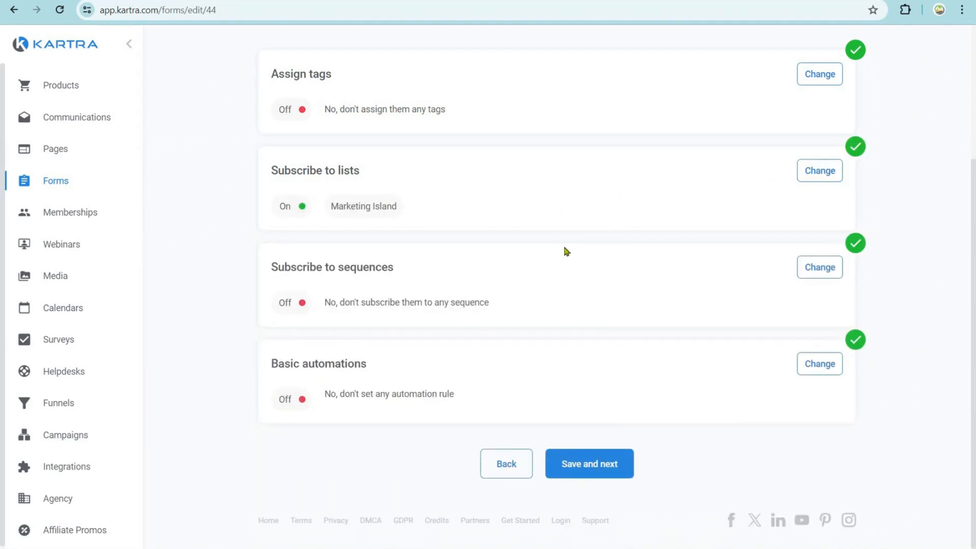
Proceed to the form design, save it for use in another Kartra asset, and finish the form.
left_click(589, 464)
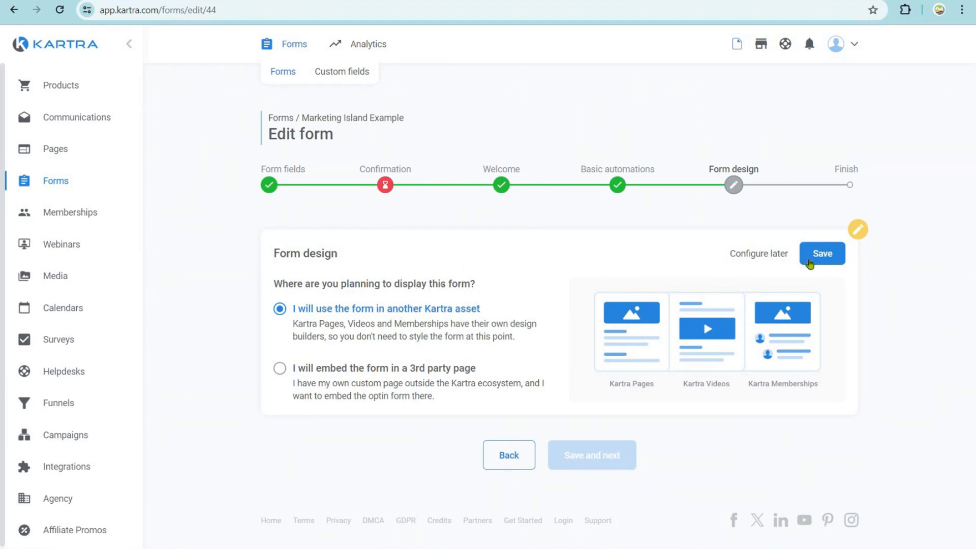
left_click(824, 254)
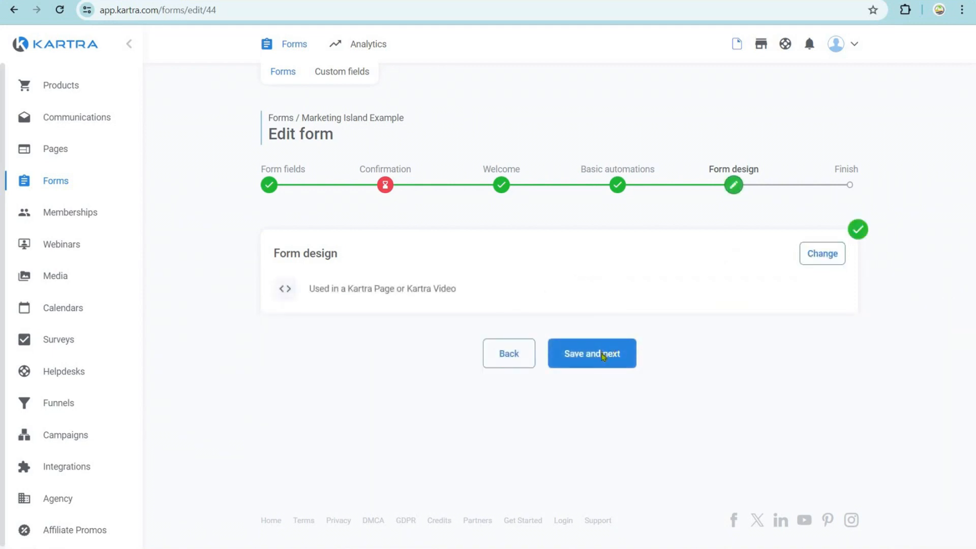
left_click(603, 359)
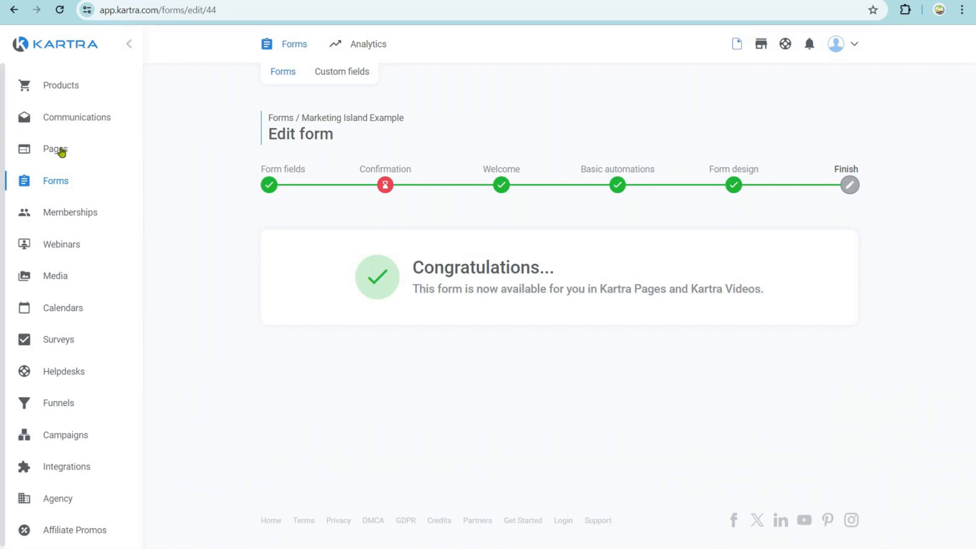
Open the page template gallery and filter the templates to Squeeze Pages.
left_click(61, 151)
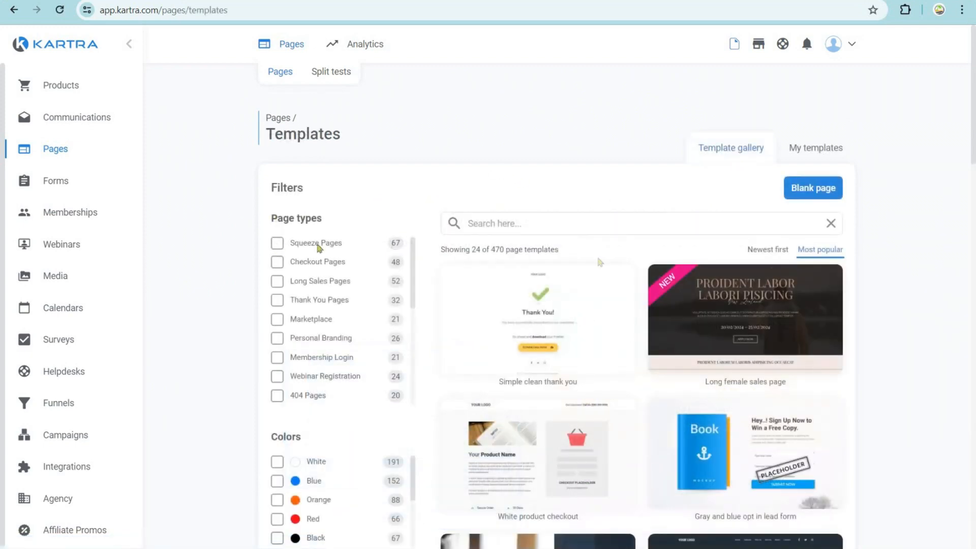
left_click(317, 245)
scroll(941, 225, "down", 1)
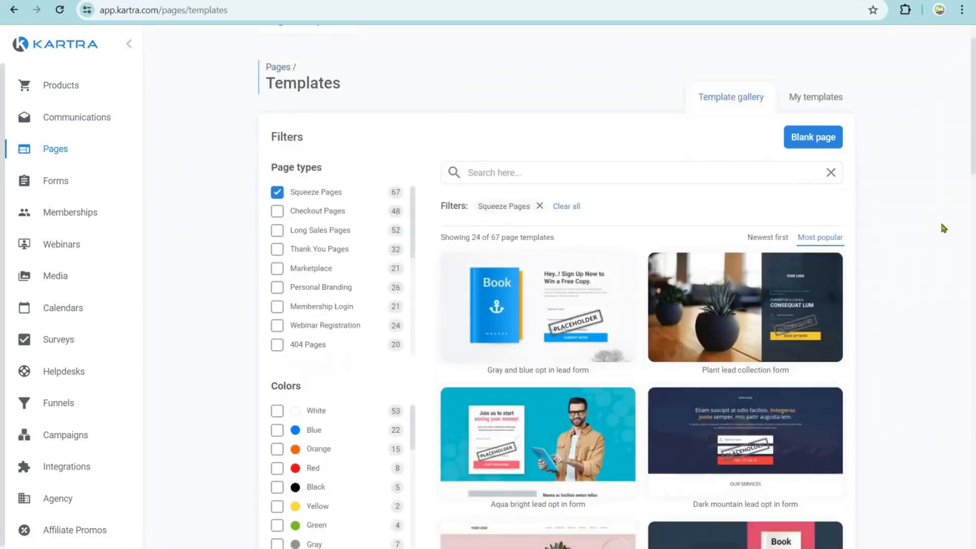
scroll(943, 228, "down", 4)
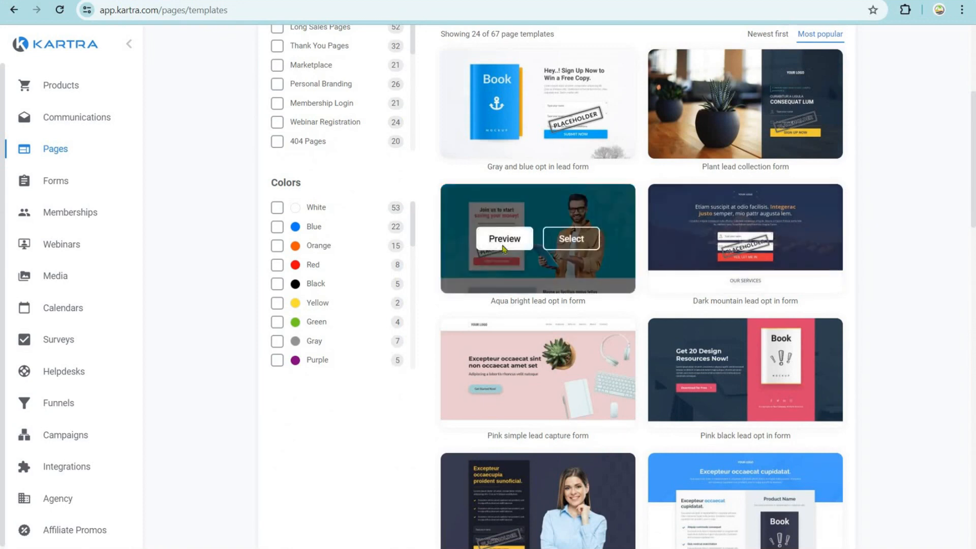
Preview the Aqua bright lead opt in form template and create a page from it named Free Cheatsheet.
scroll(836, 255, "down", 7)
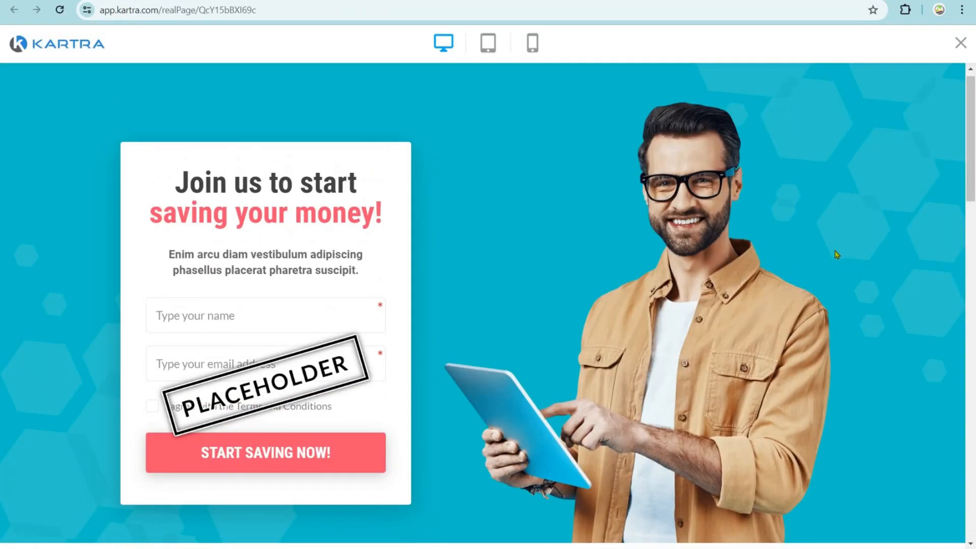
scroll(836, 255, "down", 15)
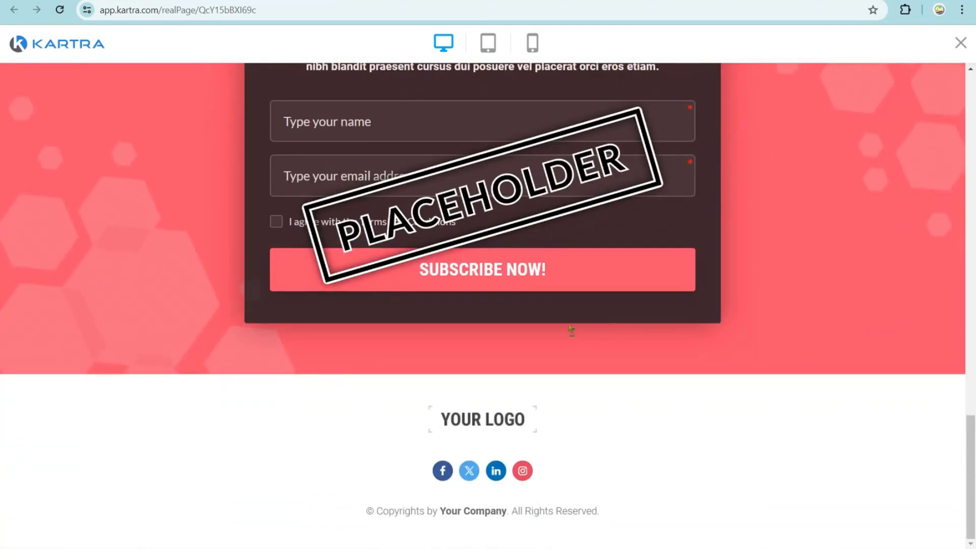
scroll(570, 328, "up", 5)
scroll(569, 325, "up", 15)
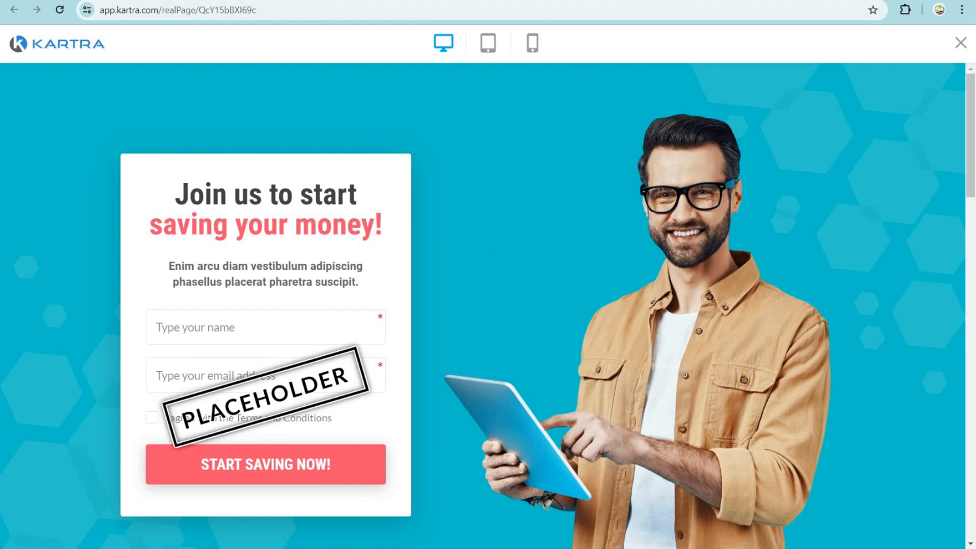
key("Escape")
mouse_move(581, 243)
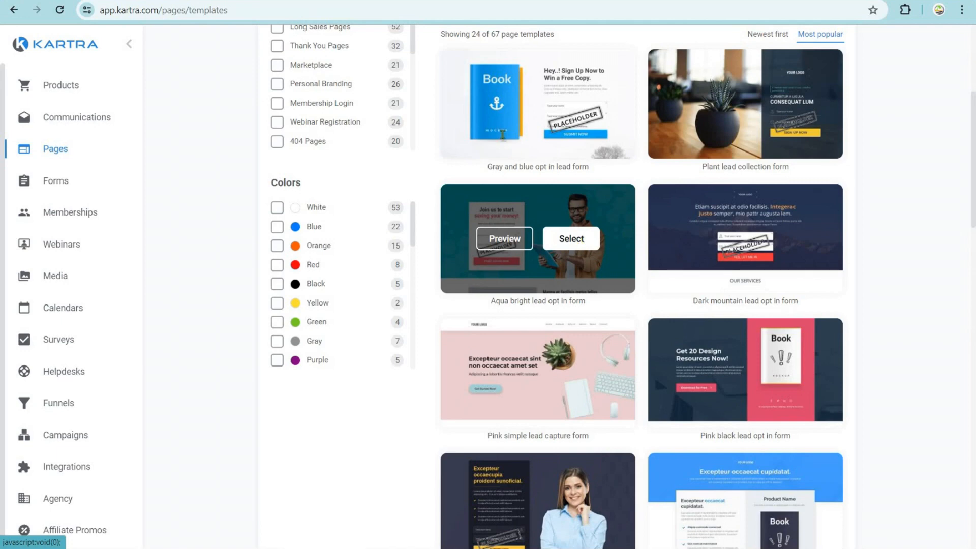
left_click(582, 242)
type("Free Cheatsheet")
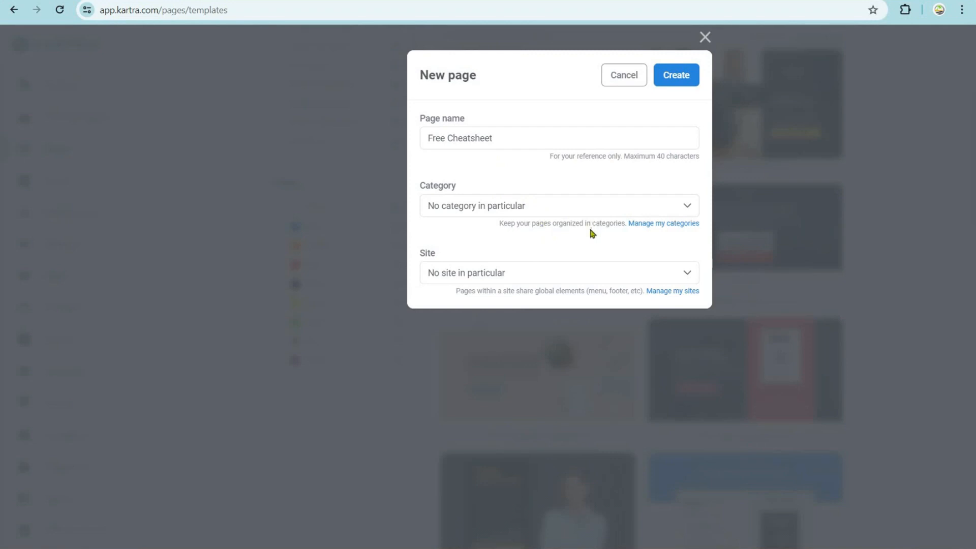
left_click(677, 81)
Look through the Free Cheatsheet page and delete the video section with the Learn More button.
scroll(727, 268, "down", 15)
scroll(832, 306, "down", 5)
scroll(826, 307, "up", 20)
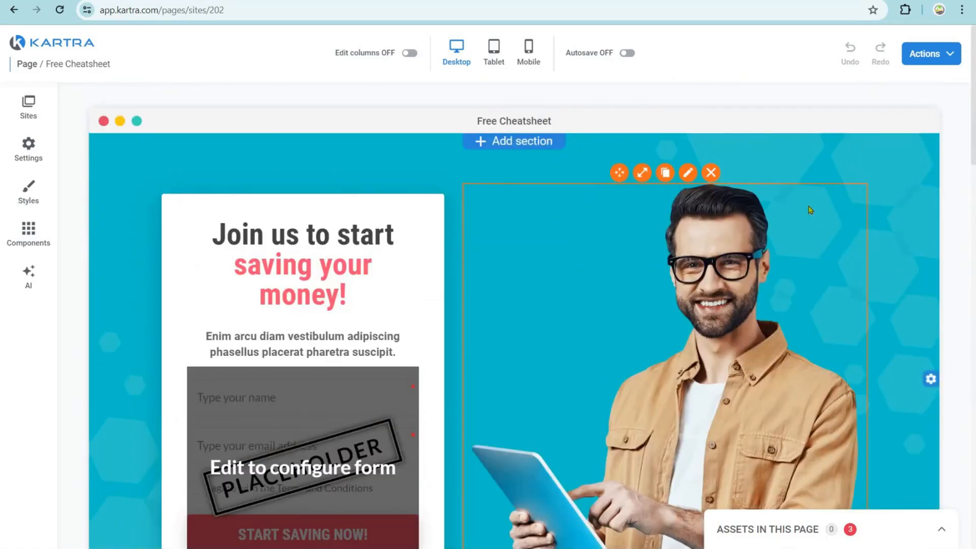
scroll(817, 309, "down", 8)
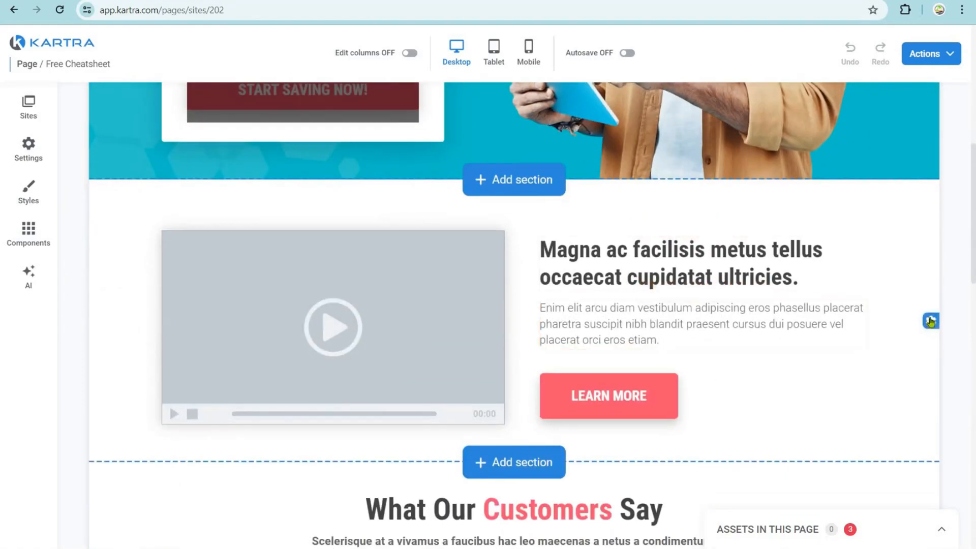
left_click(930, 321)
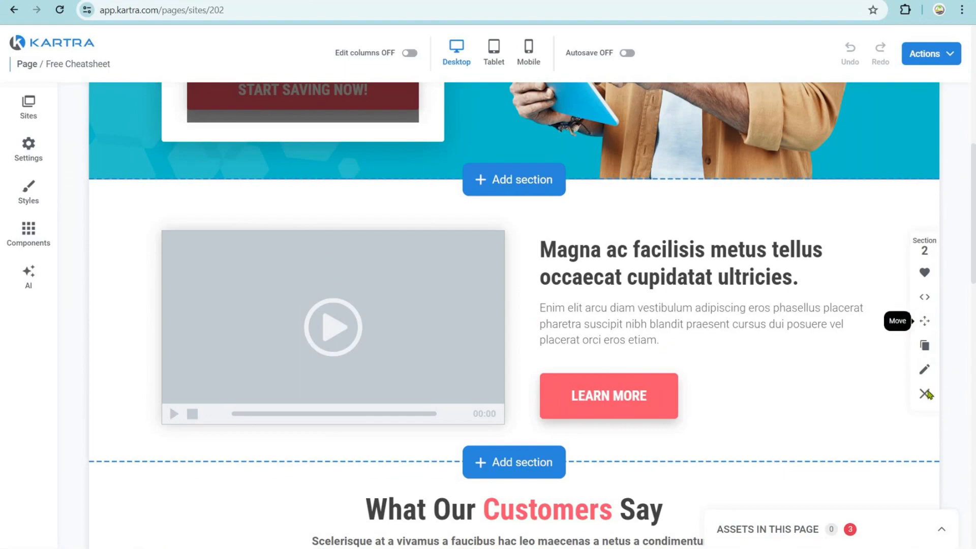
left_click(926, 395)
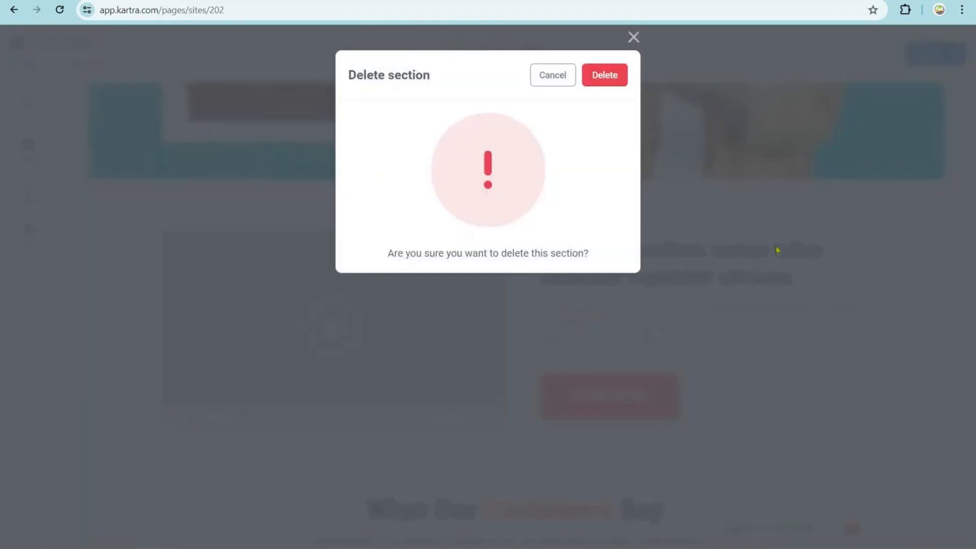
left_click(605, 75)
Delete the What Our Customers Say testimonial section from the page.
scroll(933, 269, "down", 4)
scroll(934, 272, "up", 2)
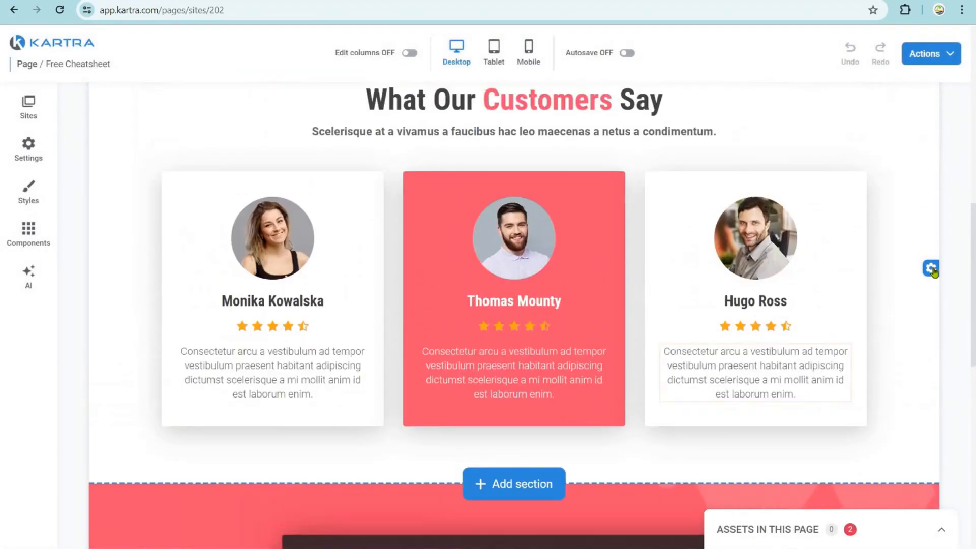
left_click(932, 269)
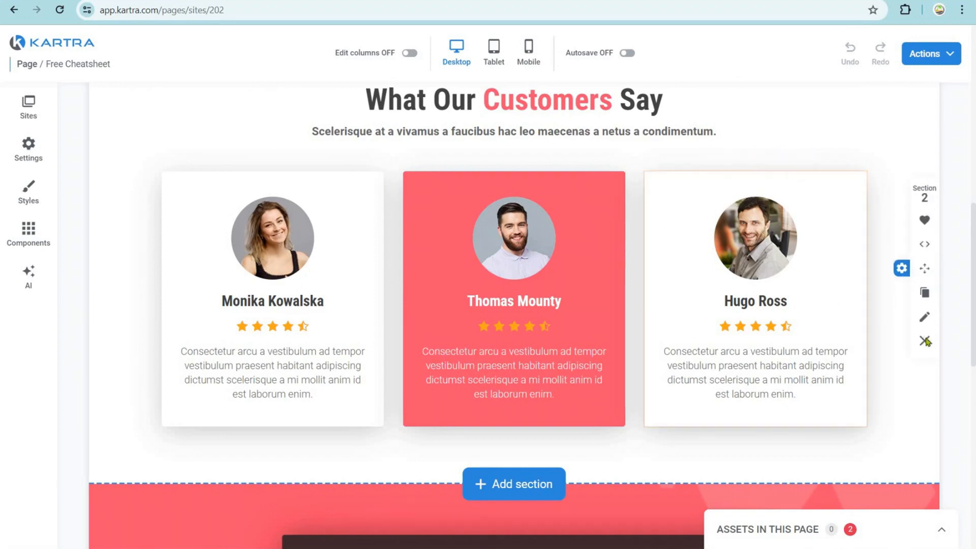
left_click(925, 340)
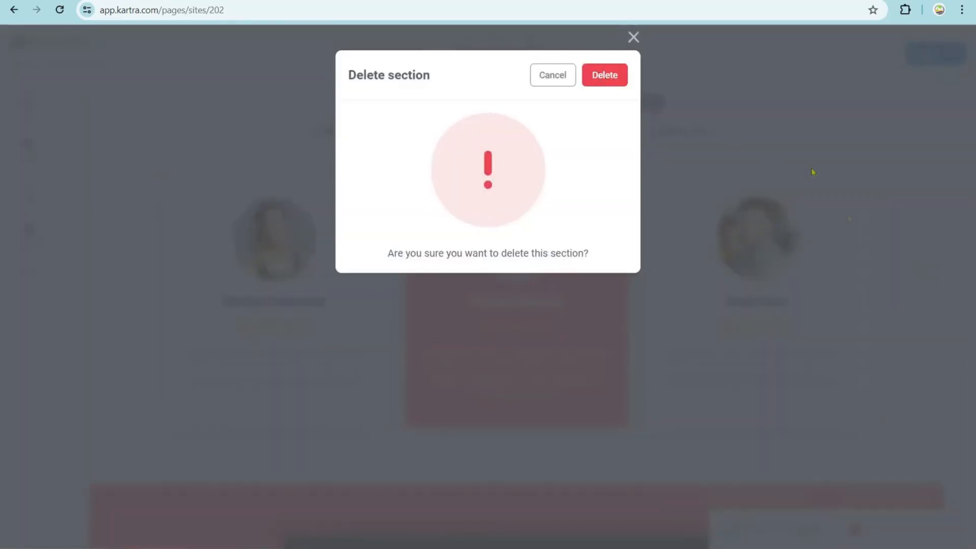
left_click(605, 75)
Delete the red Subscribe Now! form section above the footer.
scroll(778, 244, "down", 3)
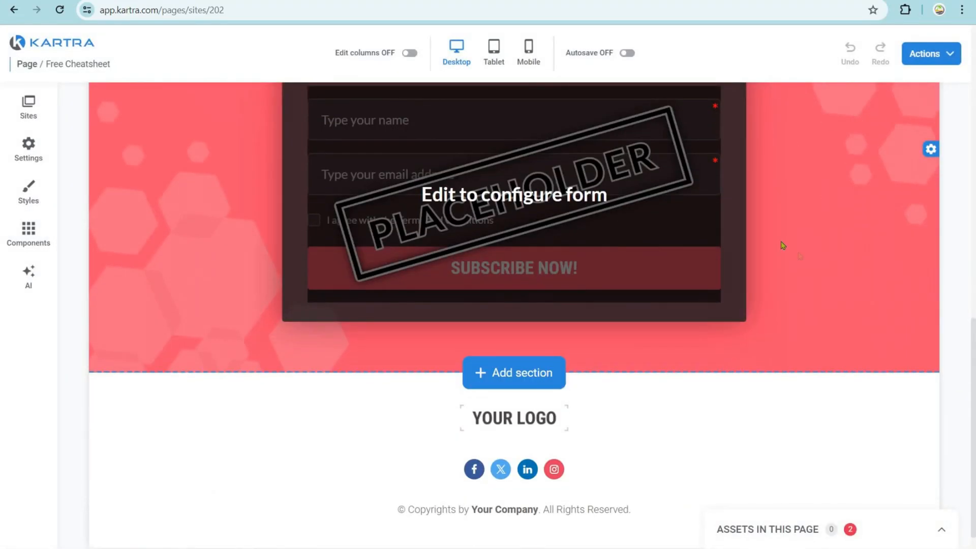
scroll(781, 246, "up", 6)
scroll(944, 336, "down", 3)
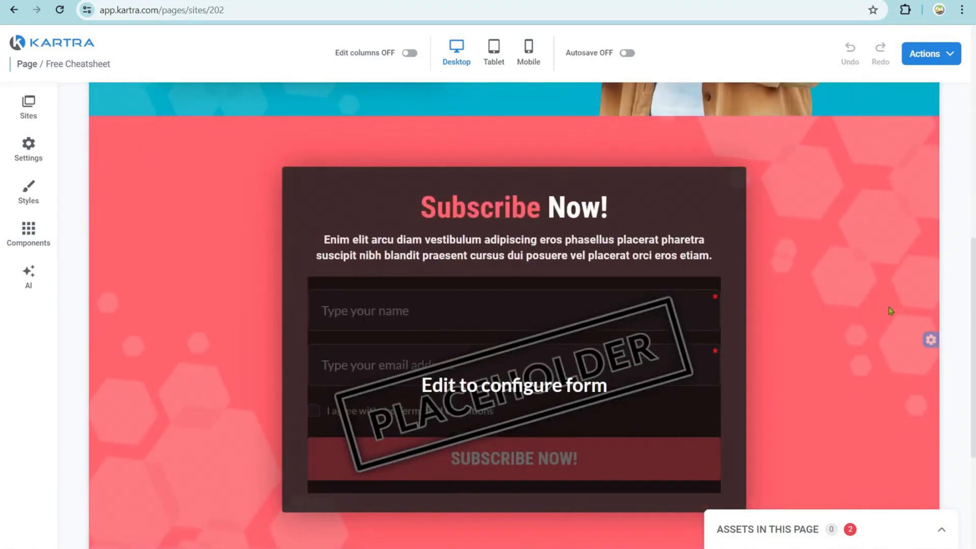
left_click(929, 339)
left_click(924, 413)
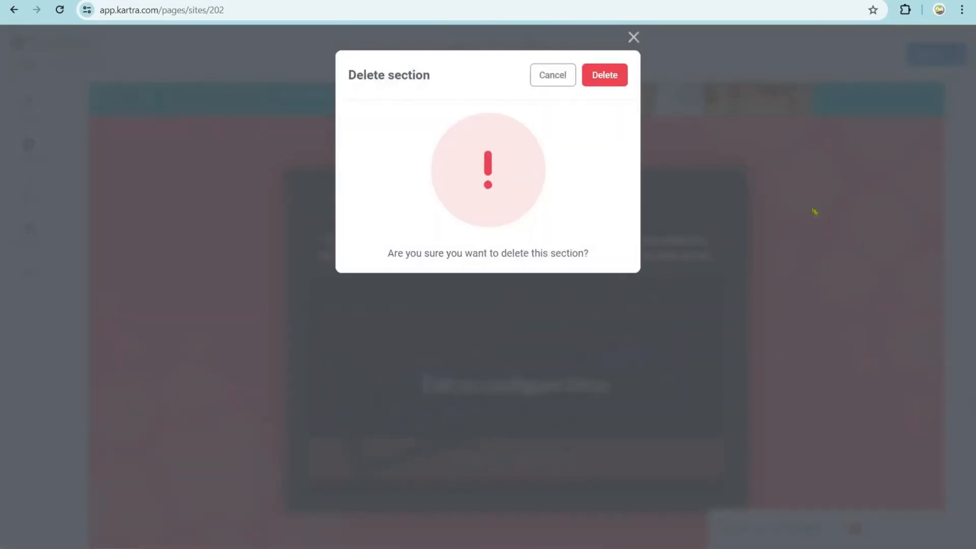
left_click(604, 75)
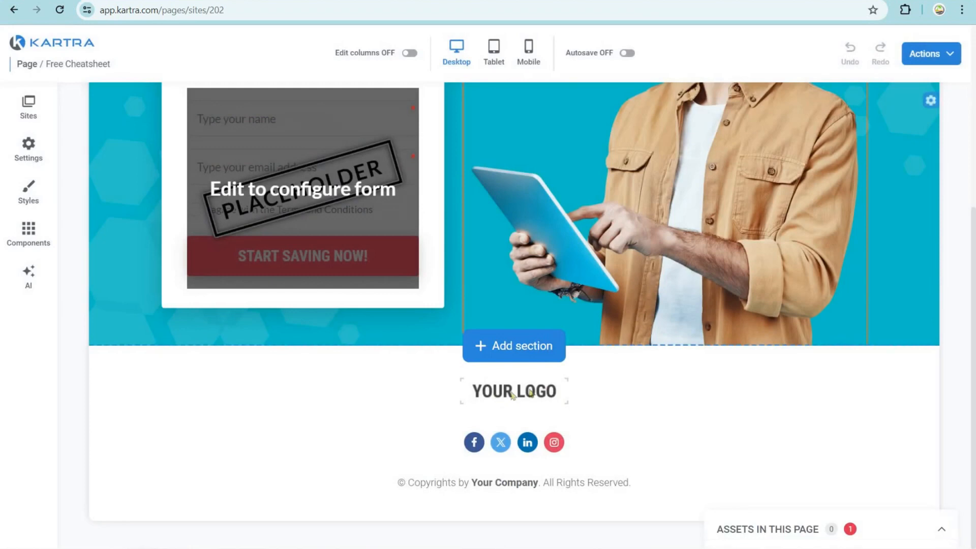
Replace the footer's YOUR LOGO placeholder with the MI-Logo-2 image from the user gallery and apply the change.
mouse_move(527, 437)
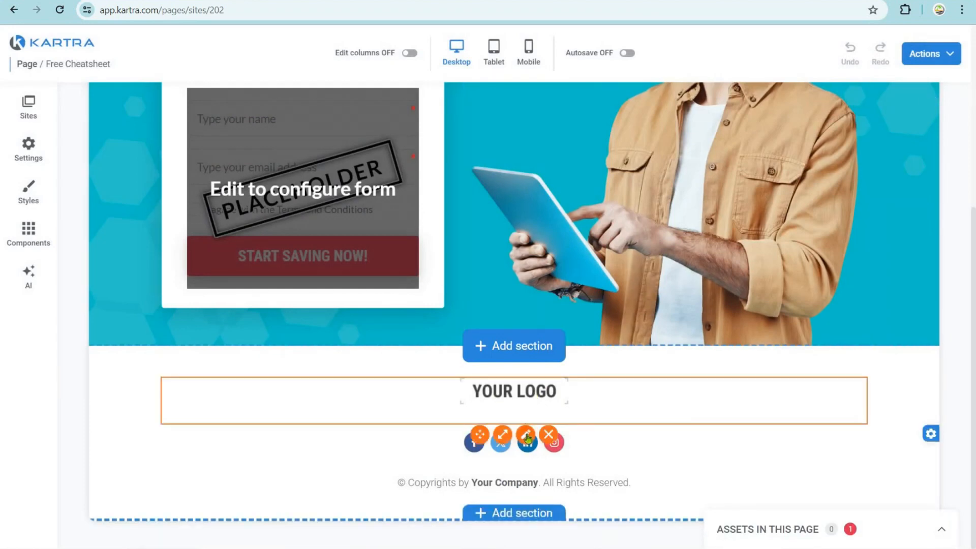
left_click(525, 433)
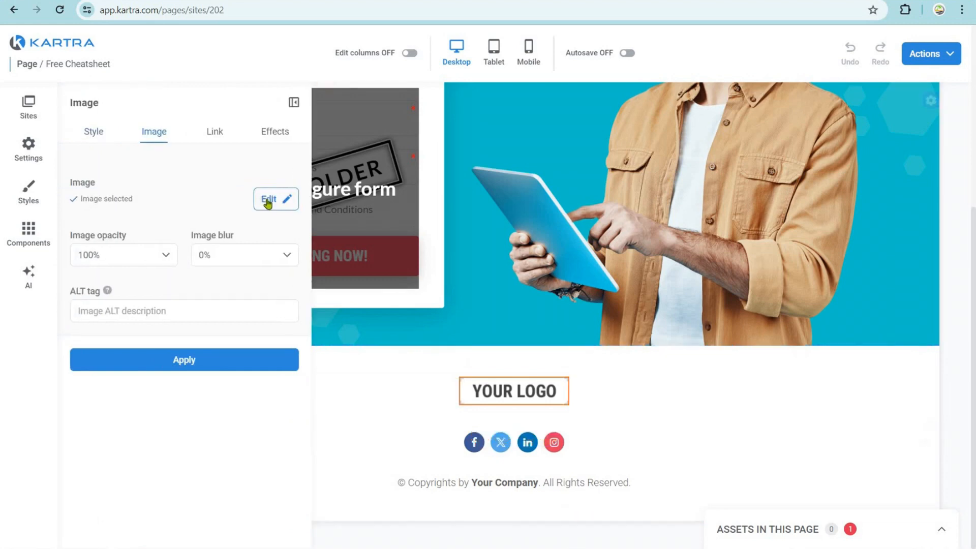
left_click(268, 200)
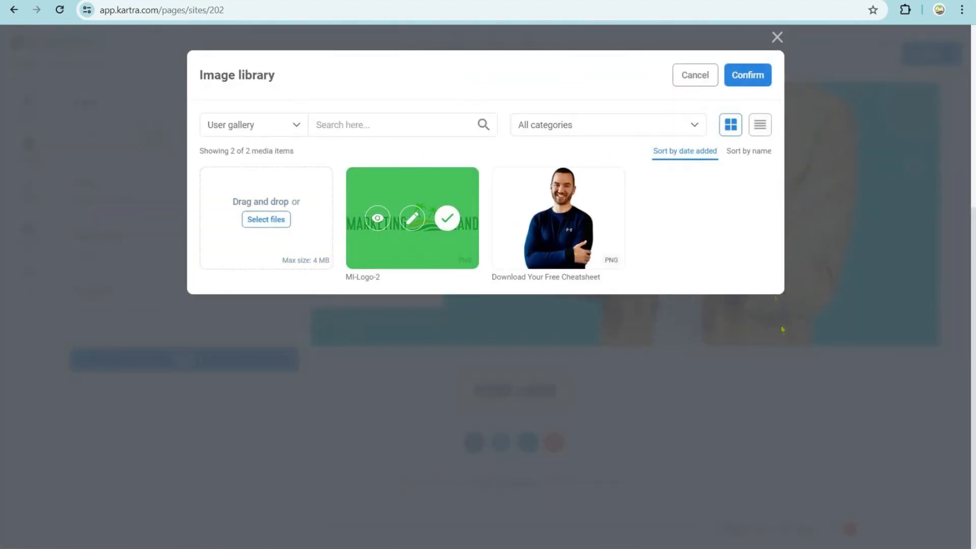
left_click(747, 75)
left_click(188, 362)
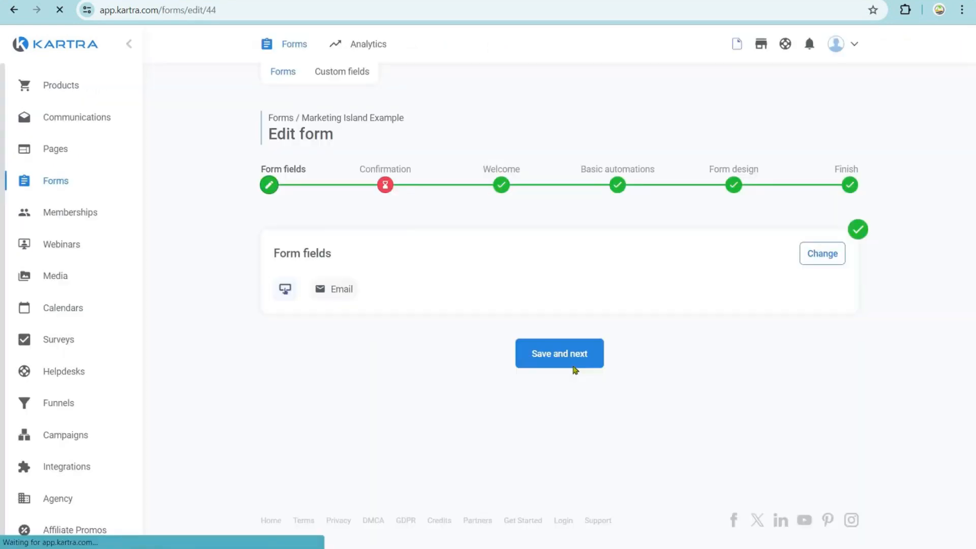
Set the Marketing Island Example form's success page to the Kartra page Thank You under No site in particular, and save it.
left_click(573, 366)
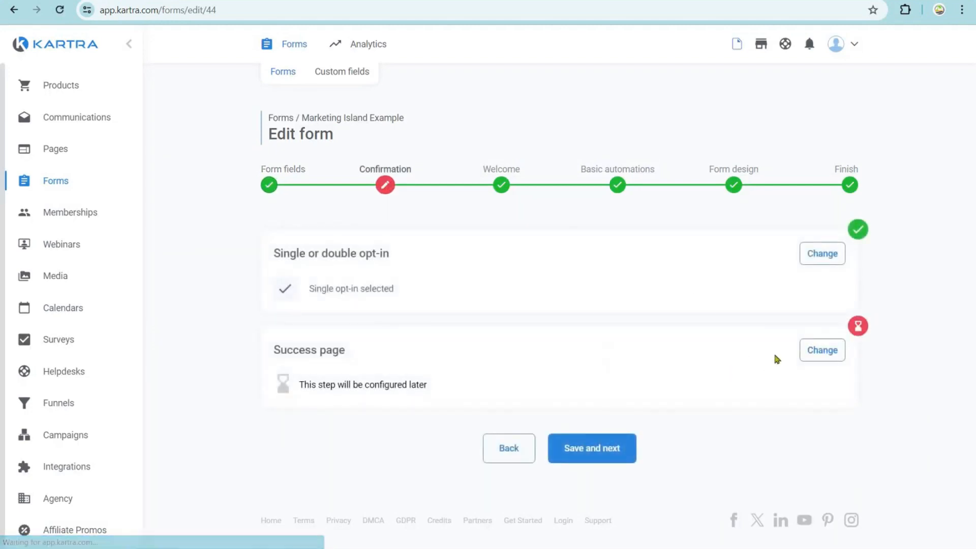
left_click(803, 346)
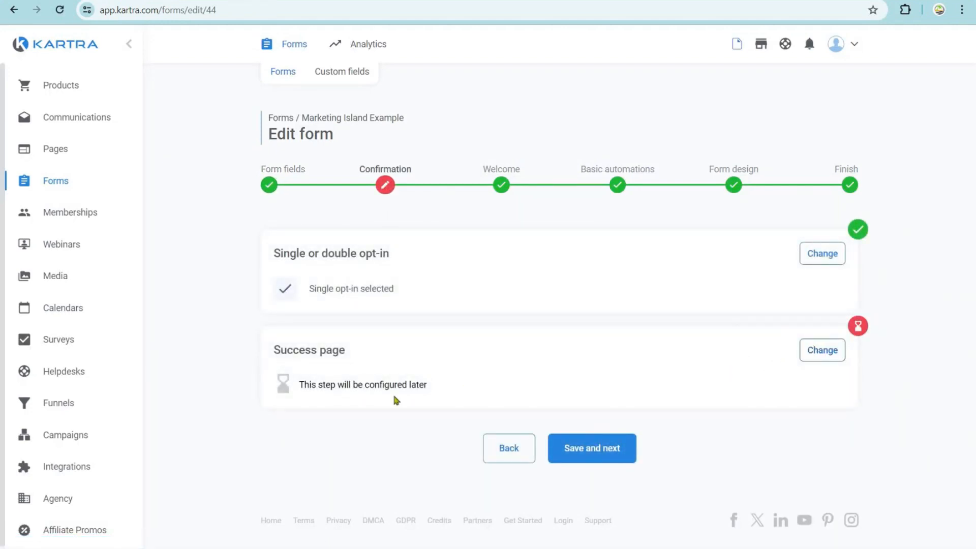
left_click(345, 400)
left_click(329, 451)
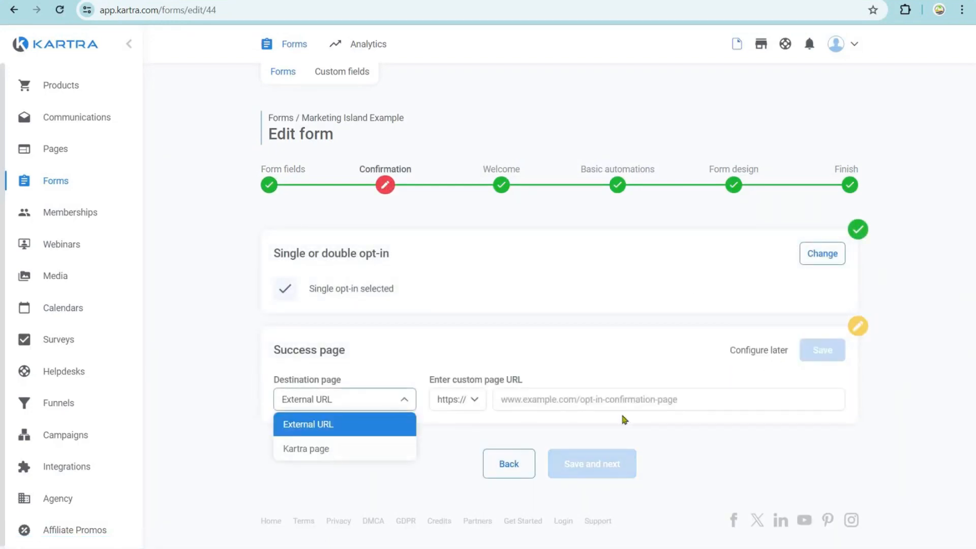
left_click(528, 406)
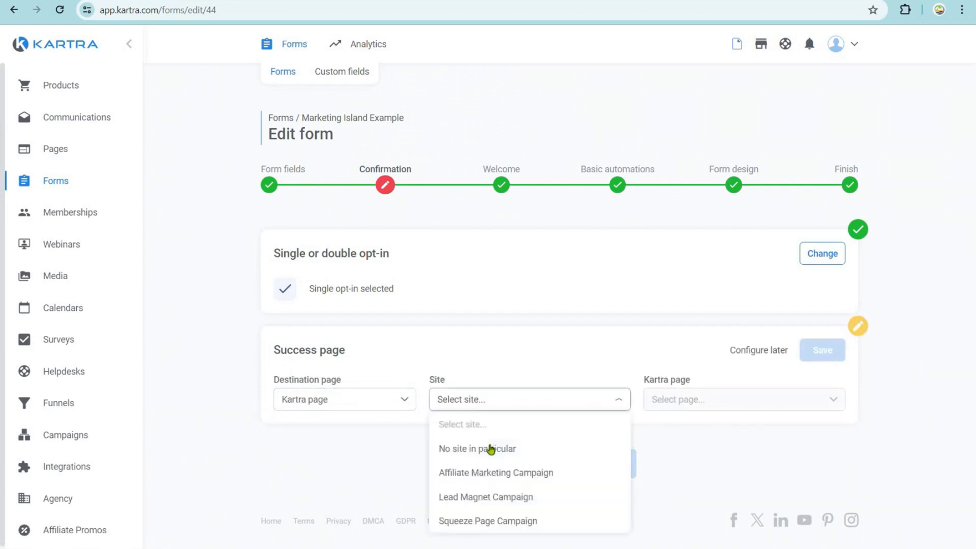
left_click(508, 448)
left_click(725, 398)
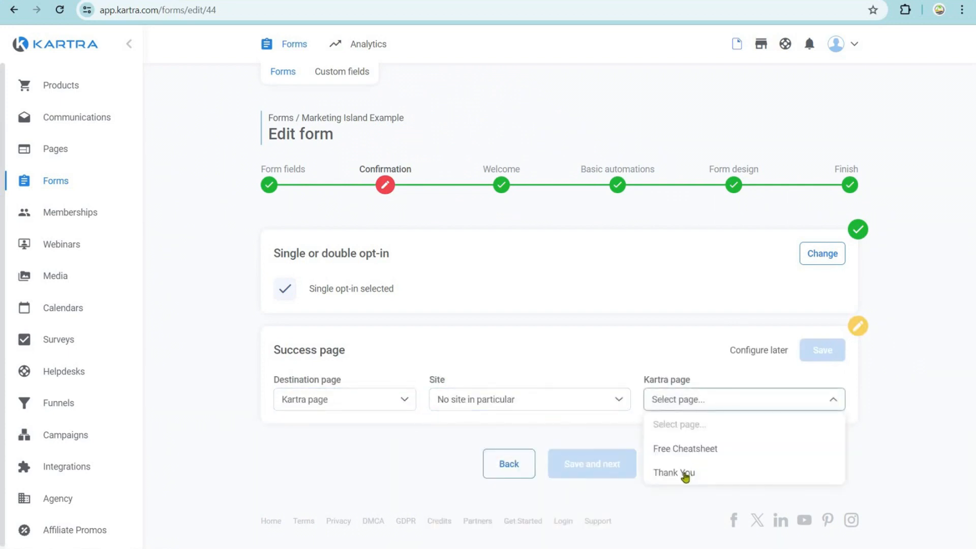
left_click(685, 476)
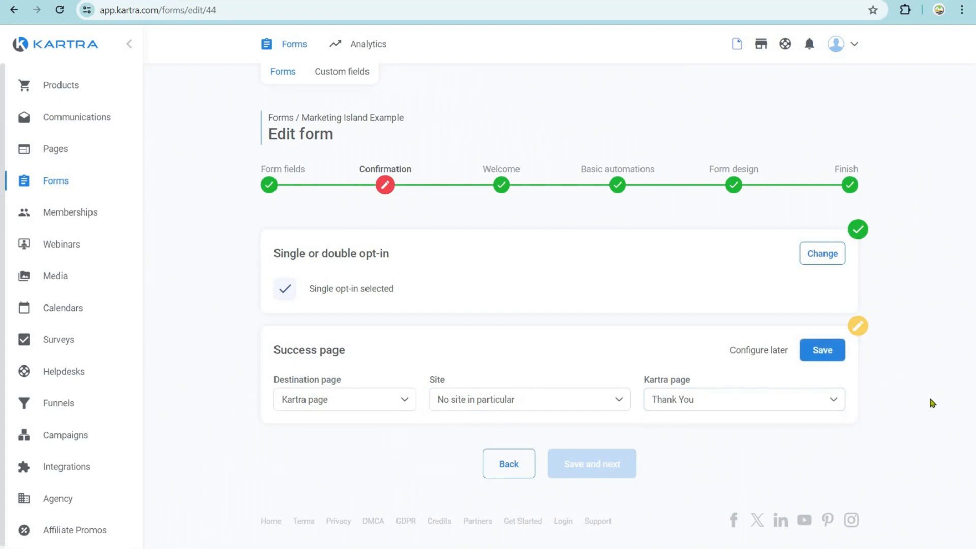
left_click(828, 356)
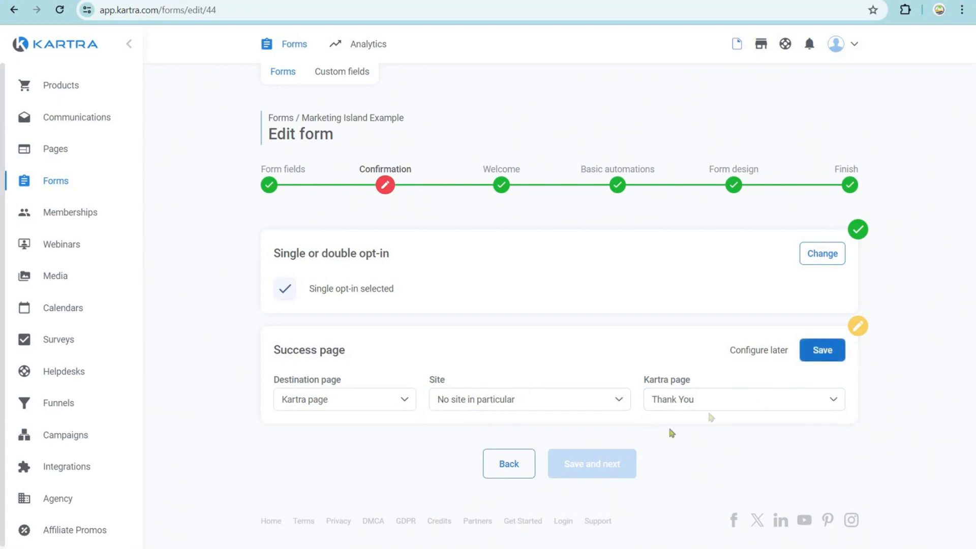
Save the confirmation settings and proceed through the welcome, basic automations and form design stages to finish the form.
left_click(612, 456)
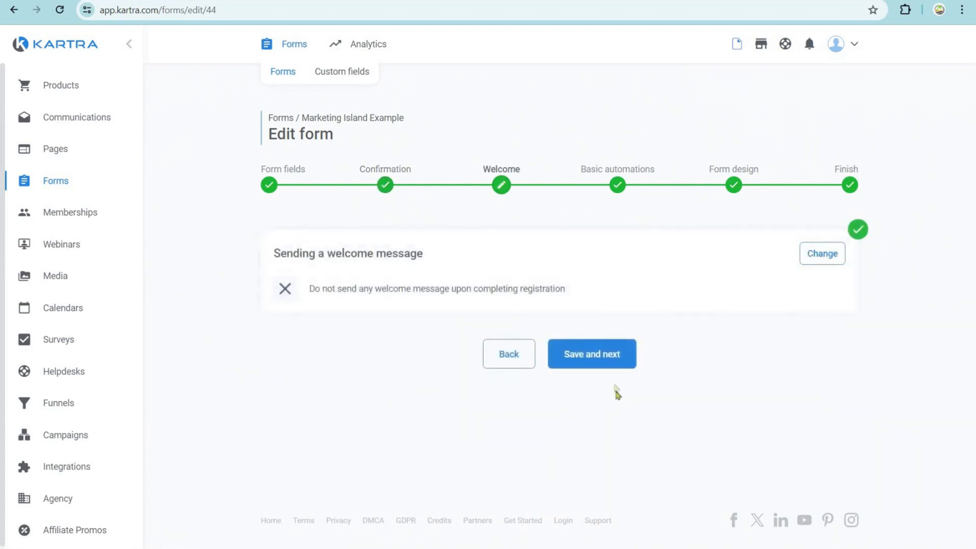
left_click(610, 358)
scroll(611, 469, "down", 4)
left_click(611, 463)
left_click(635, 354)
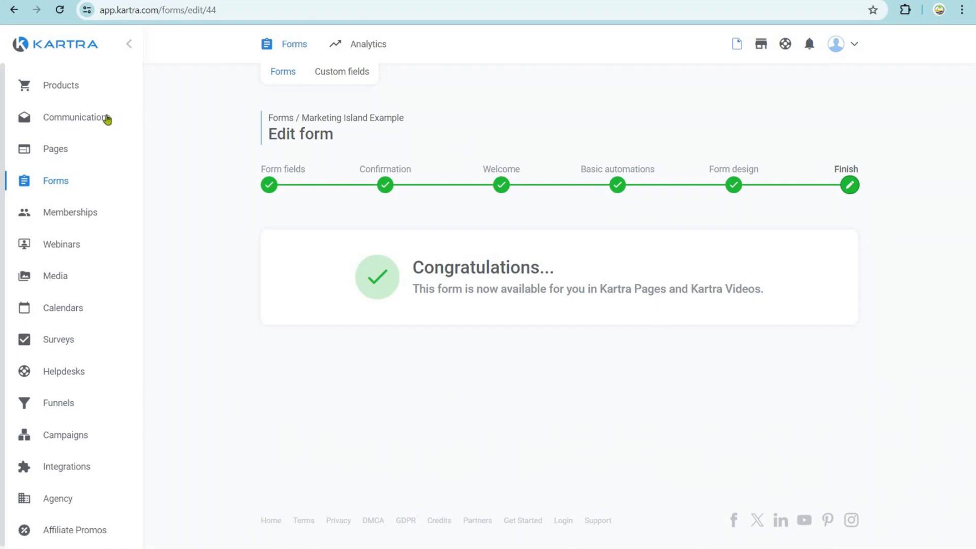
Create a new communication sequence with Marketing Island Sequence as both its name and public description.
left_click(106, 120)
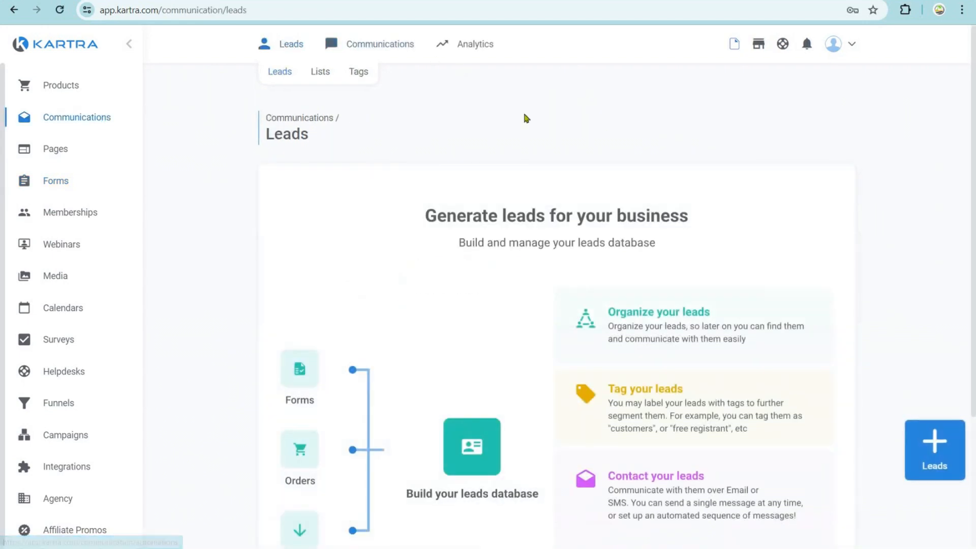
mouse_move(366, 48)
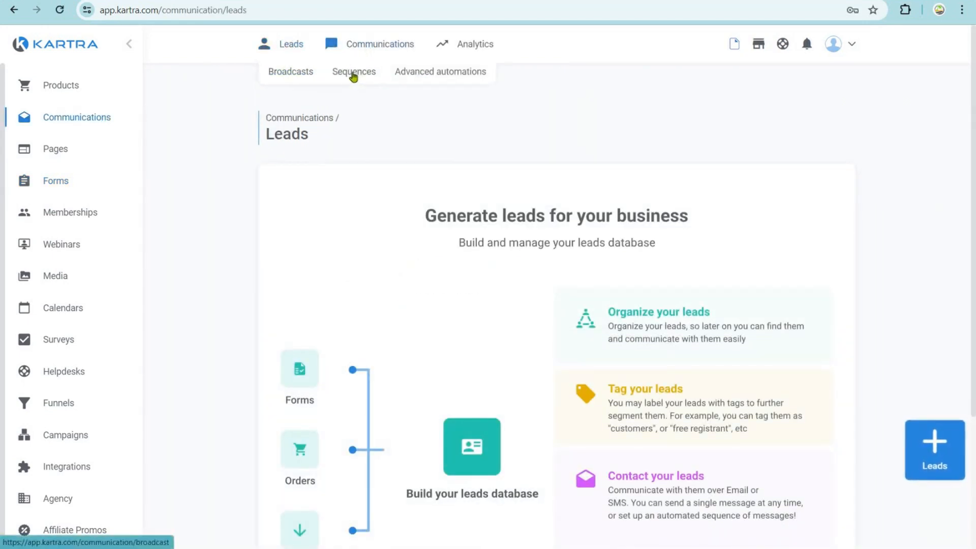
left_click(354, 77)
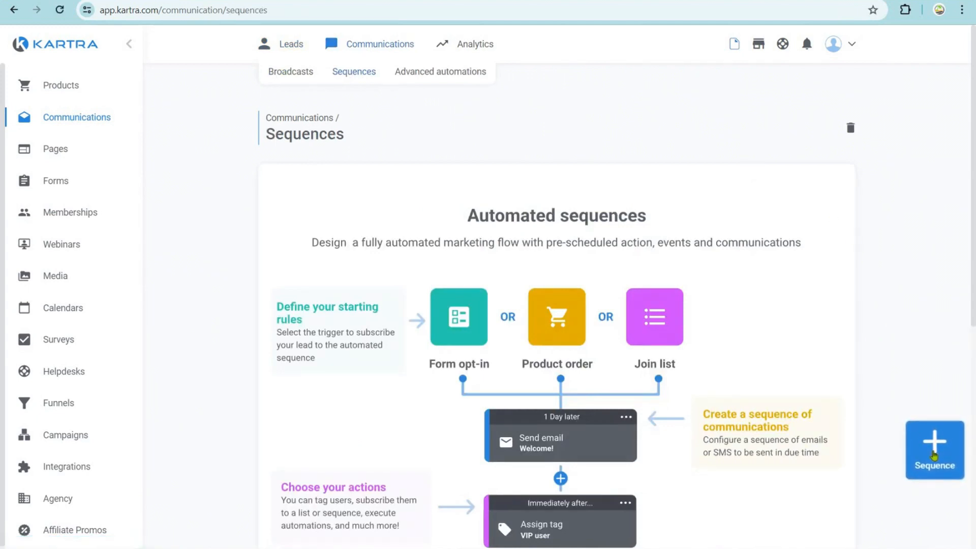
left_click(934, 455)
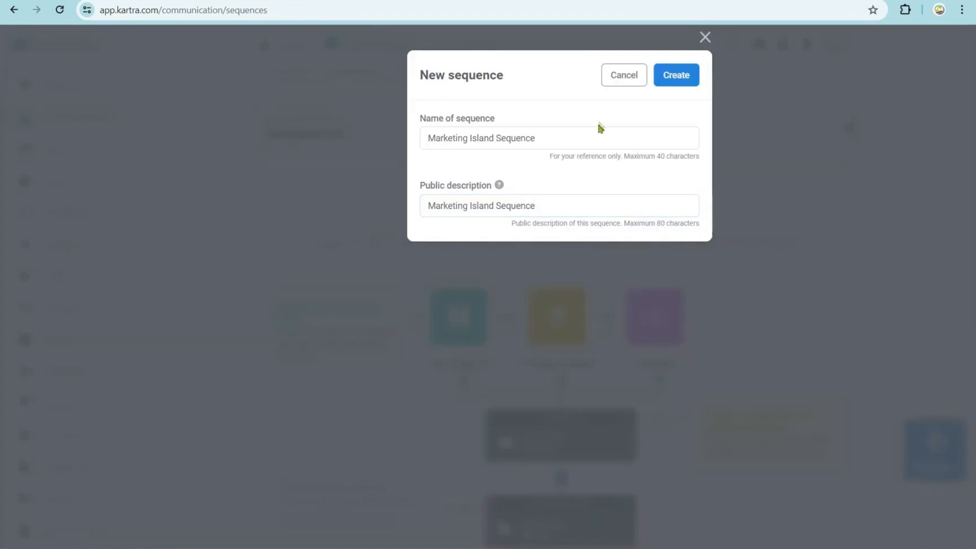
left_click(680, 75)
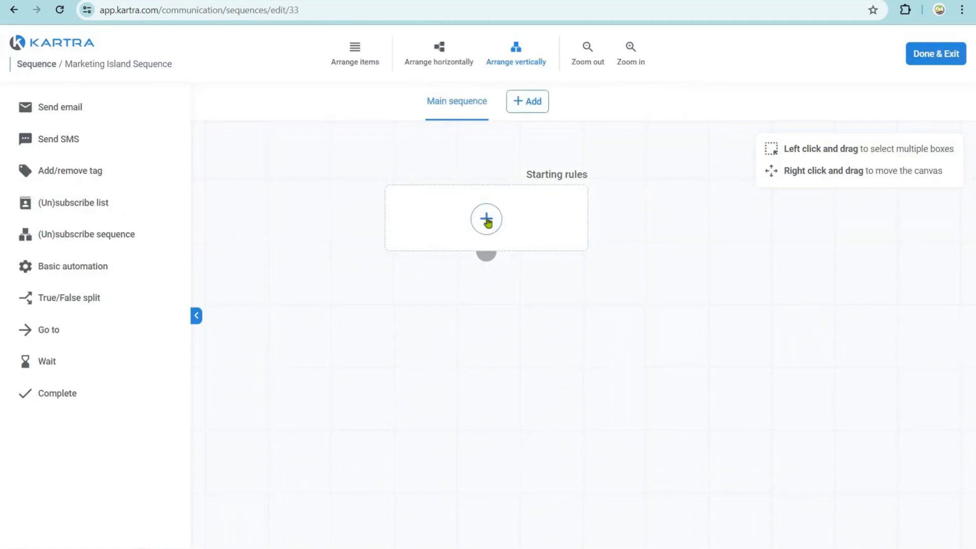
Add a starting rule that triggers the sequence from the Marketing Island list, and save the starting rules.
left_click(486, 219)
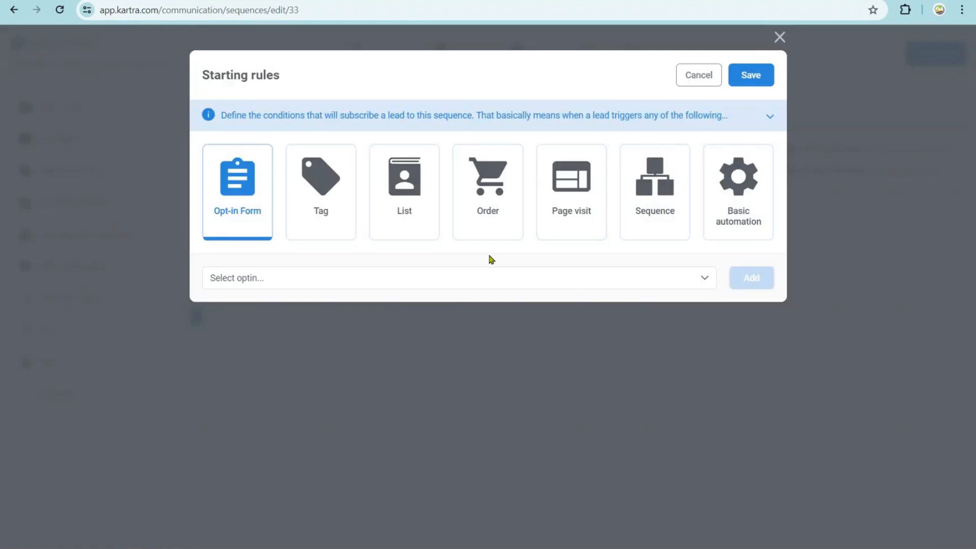
left_click(408, 193)
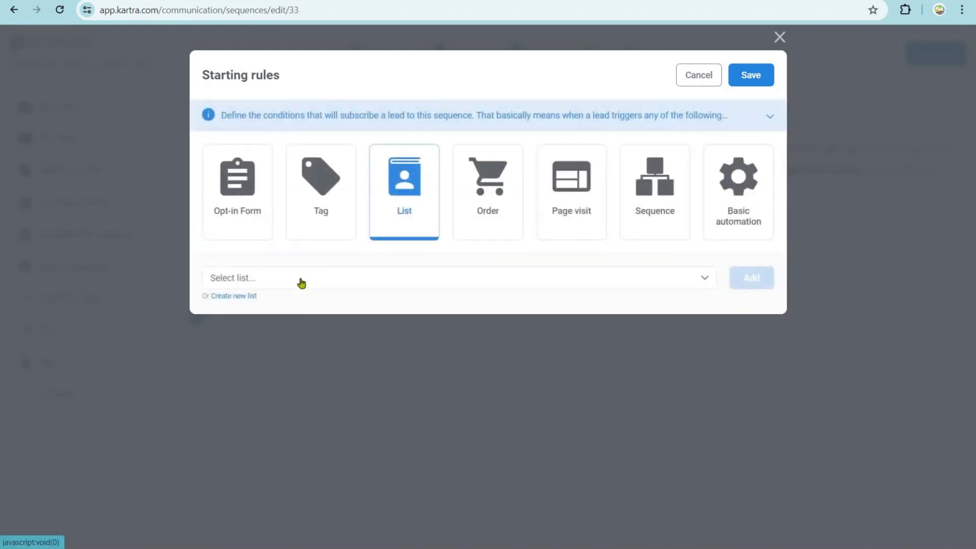
left_click(282, 279)
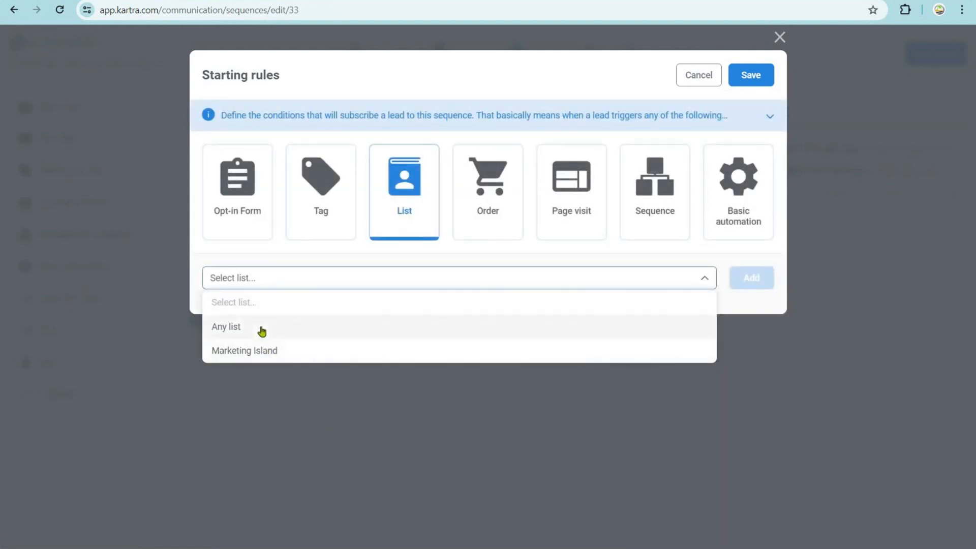
left_click(268, 354)
left_click(756, 279)
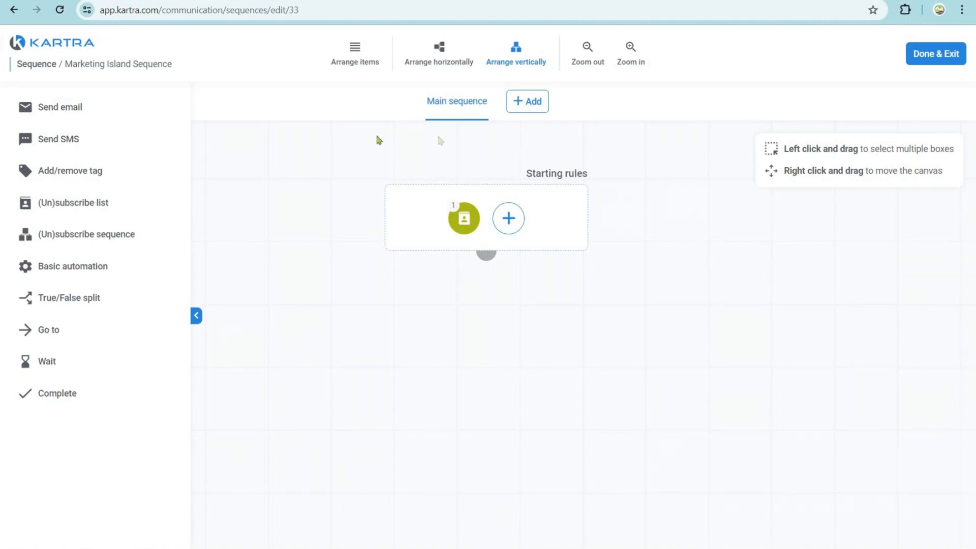
Add a Send email step below the starting rules in the main sequence.
left_click_drag(275, 261, 453, 350)
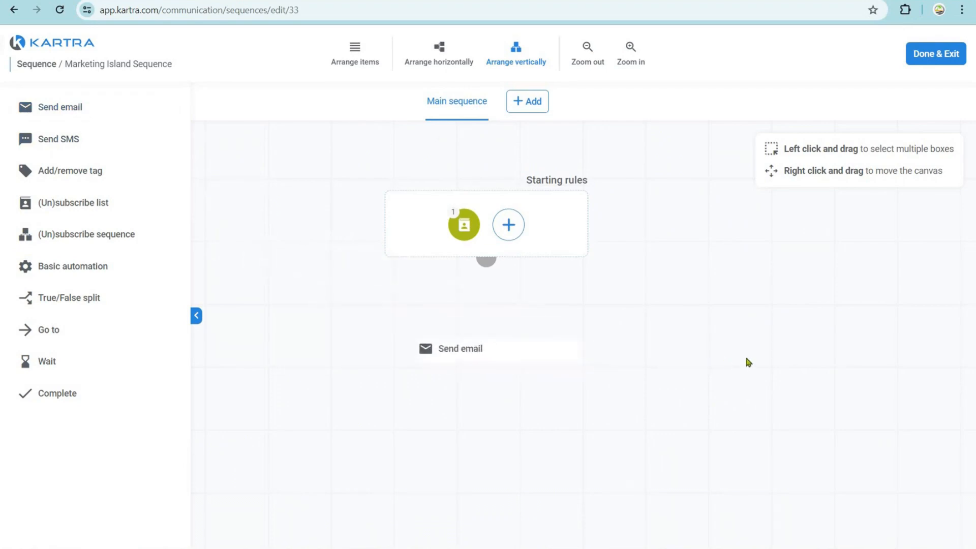